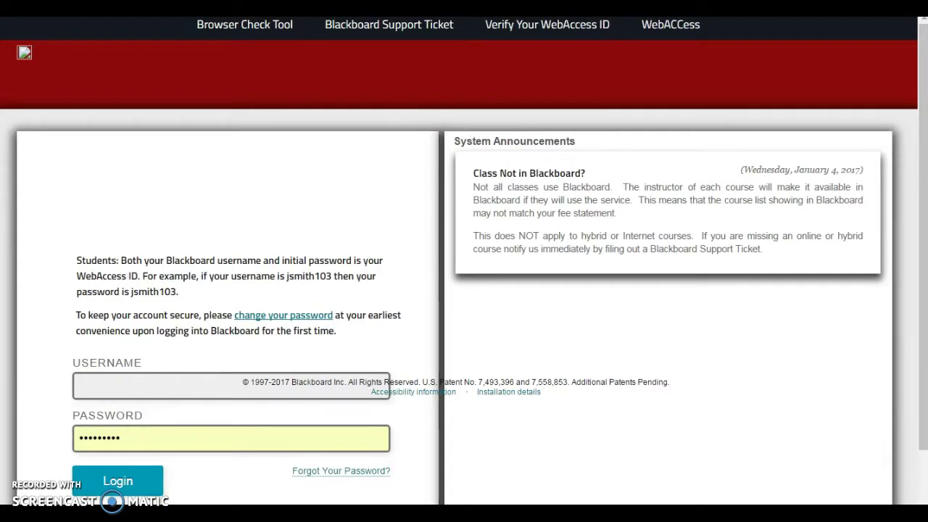
Search the web for "alvin community college" and open the college's home page from the results.
type("alvin")
key("BackSpace")
key("BackSpace")
type("in")
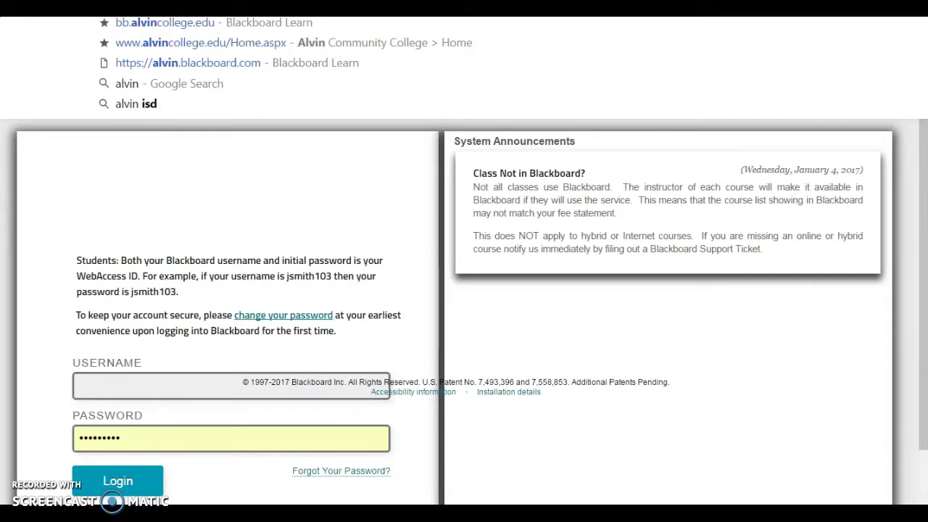
type(" c")
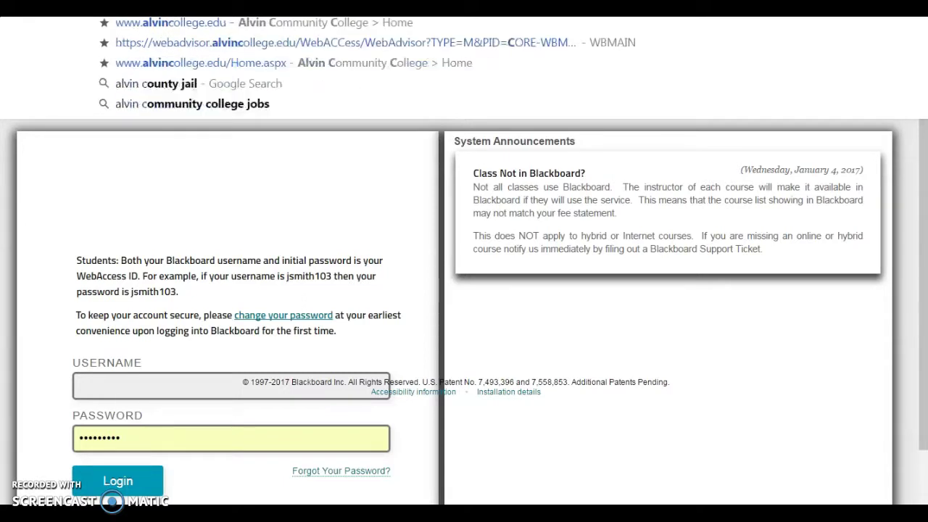
type("ommunity college")
key("Return")
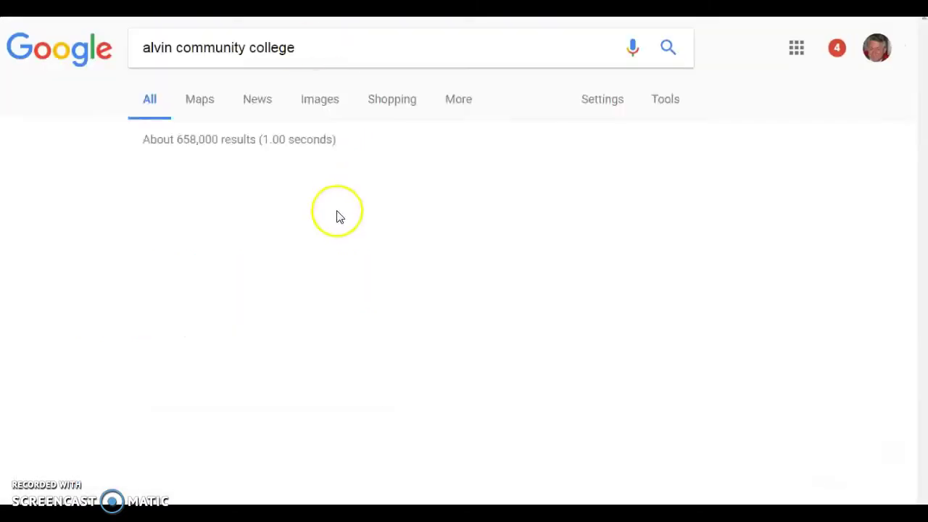
left_click(272, 178)
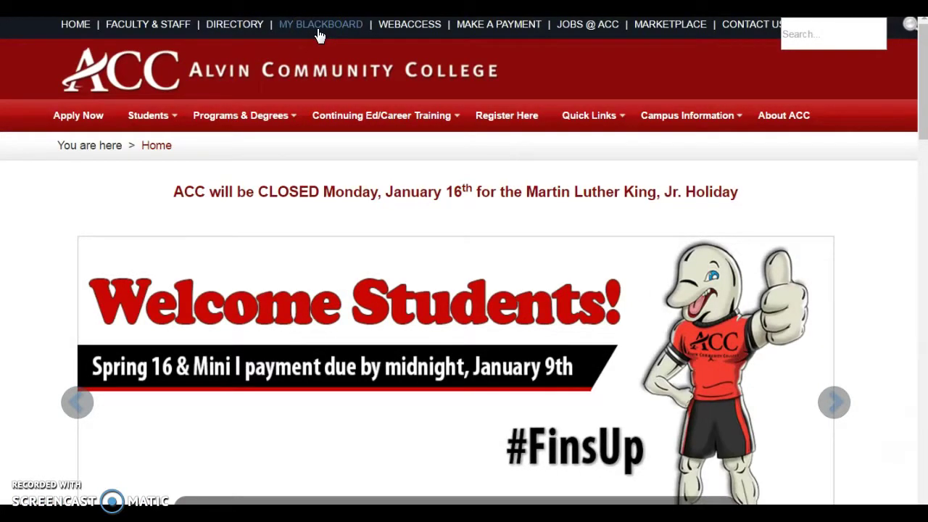
Go to the college's My Blackboard login page and view its Verify Your WebAccess ID page.
left_click(319, 29)
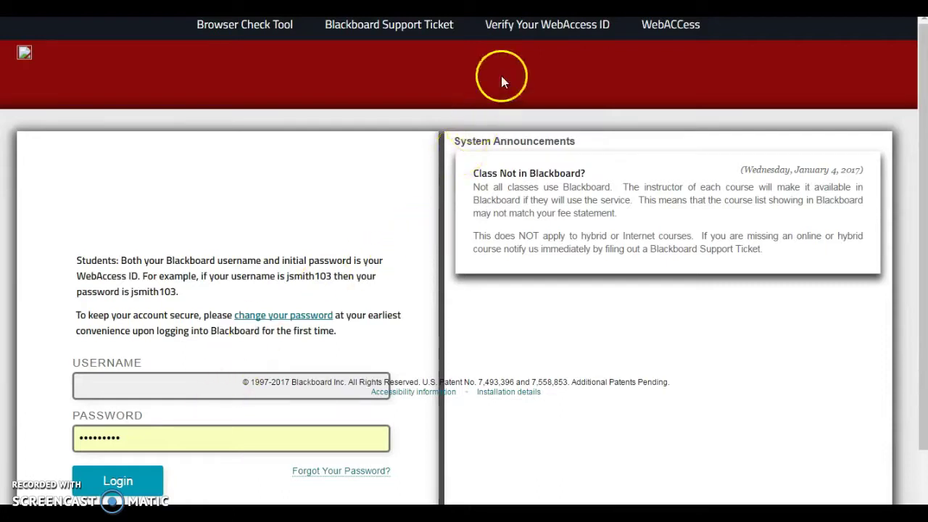
left_click(520, 36)
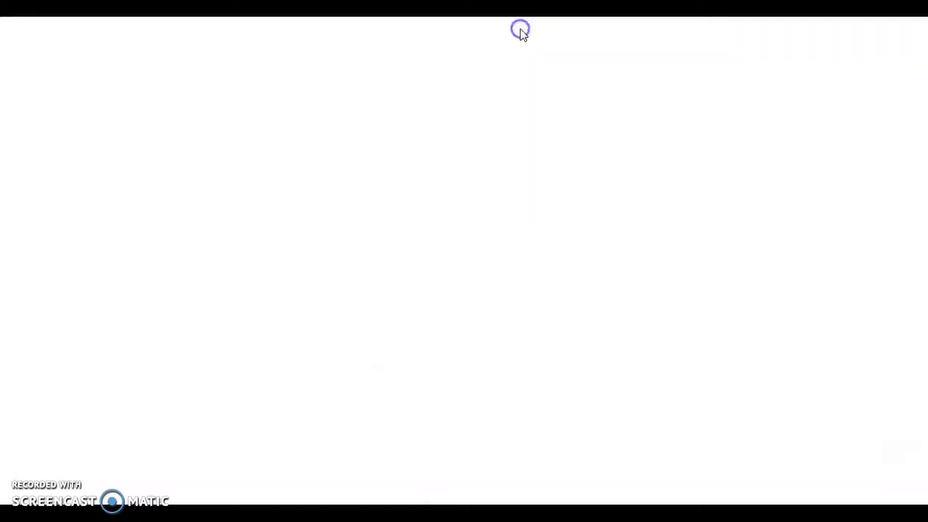
left_click(426, 176)
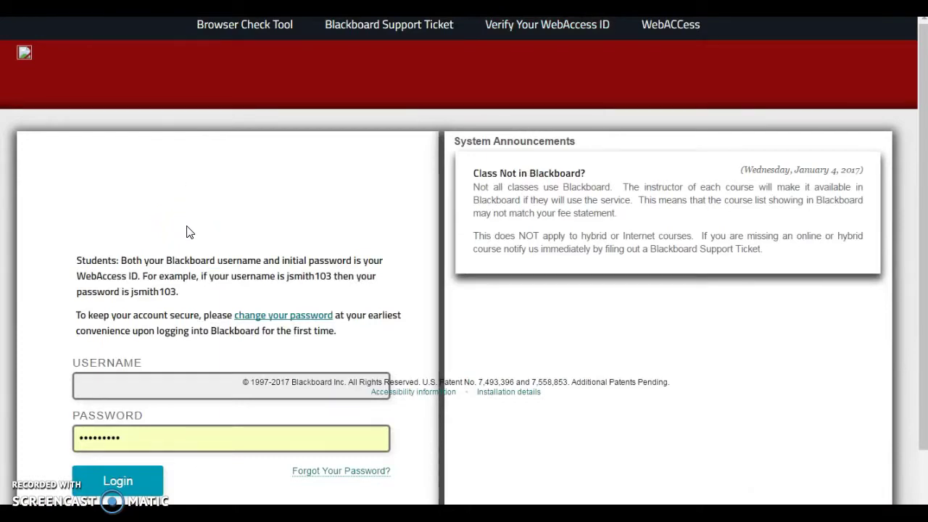
Fill in the account username and password from the saved alvincollege passcard and submit the Blackboard login.
left_click(155, 376)
left_click(725, 10)
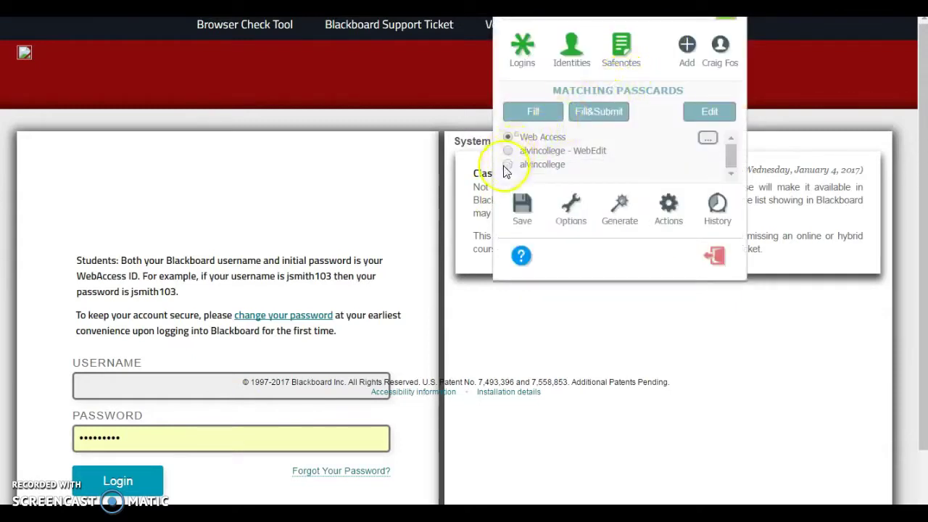
left_click(509, 164)
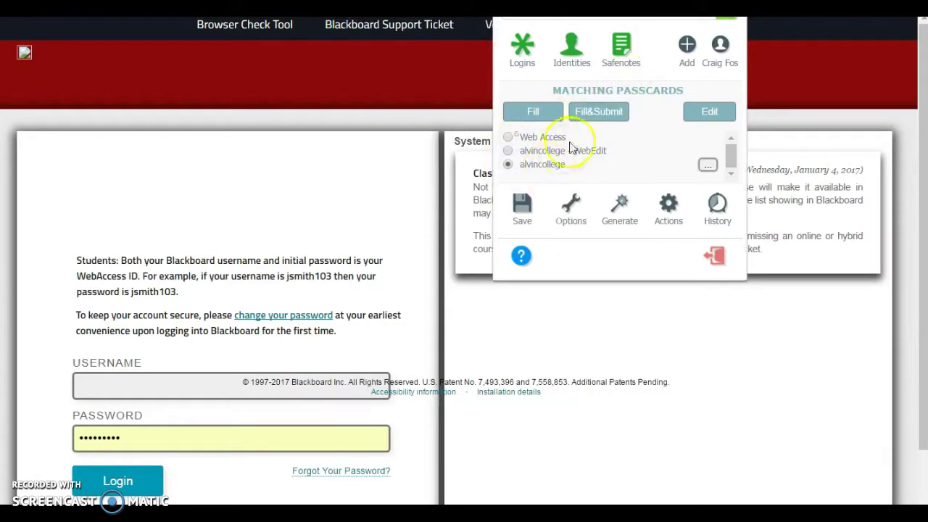
left_click(592, 113)
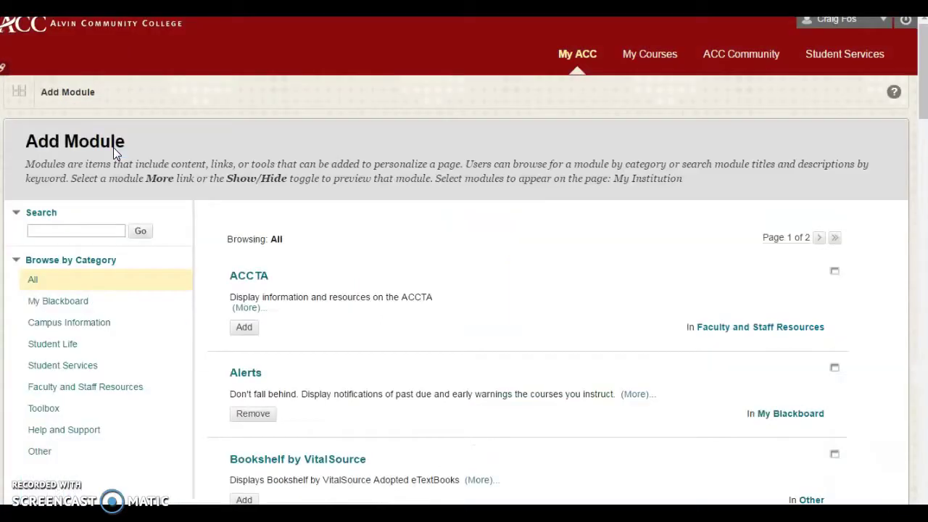
Look through the modules available on the Add Module page and return to the My Institution page.
scroll(359, 390, "down", 3)
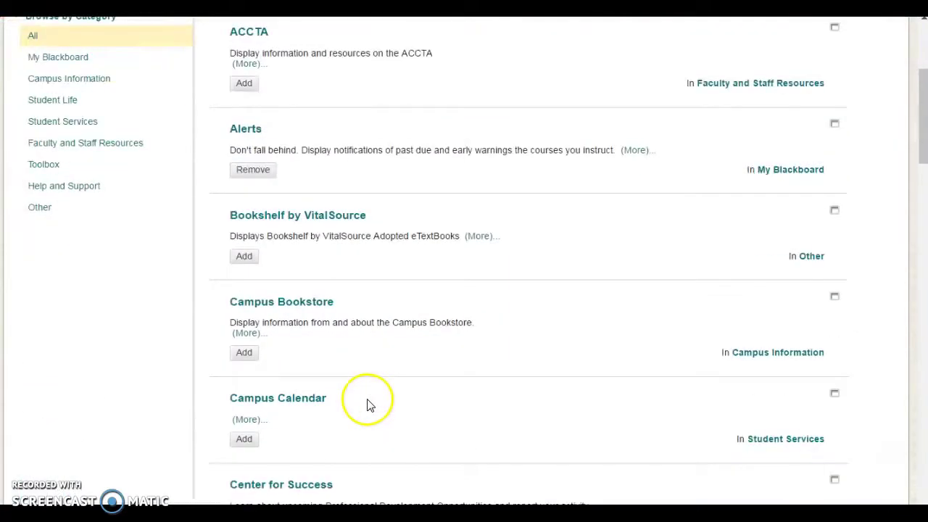
scroll(366, 404, "down", 1)
scroll(365, 395, "up", 5)
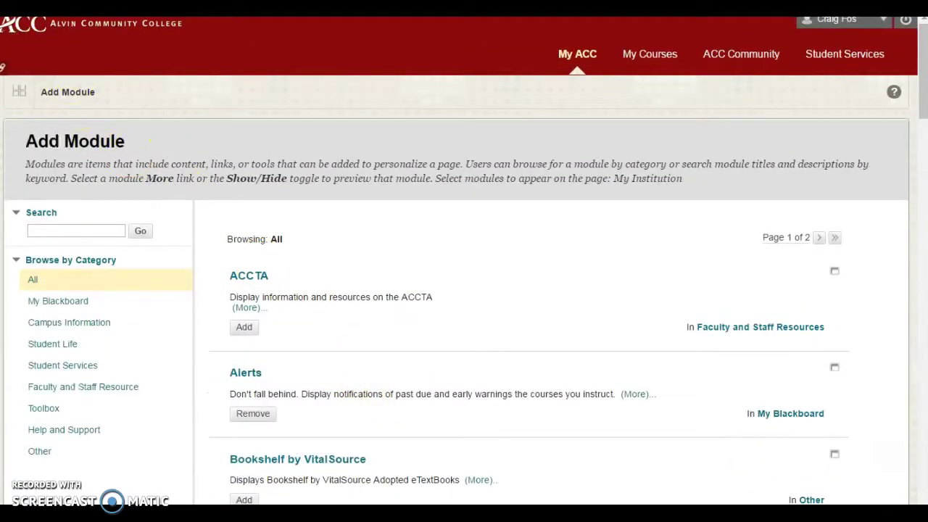
left_click(77, 97)
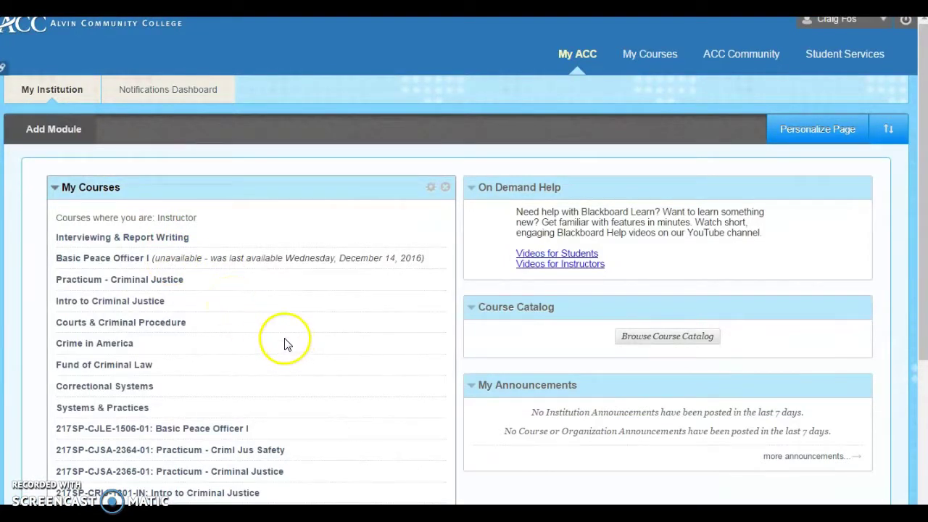
Go to My Courses and review the term grouping and display options in the Course List personalization settings.
left_click(646, 62)
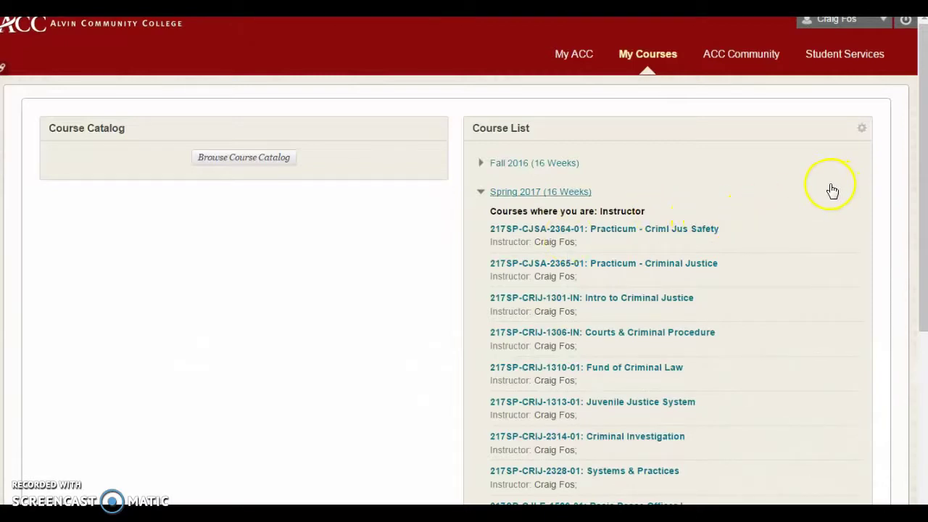
left_click(862, 130)
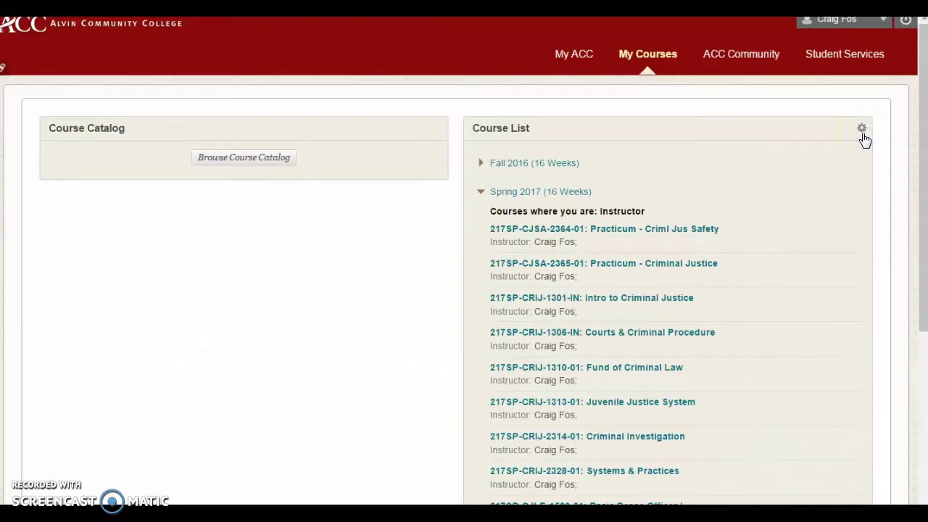
scroll(424, 211, "down", 3)
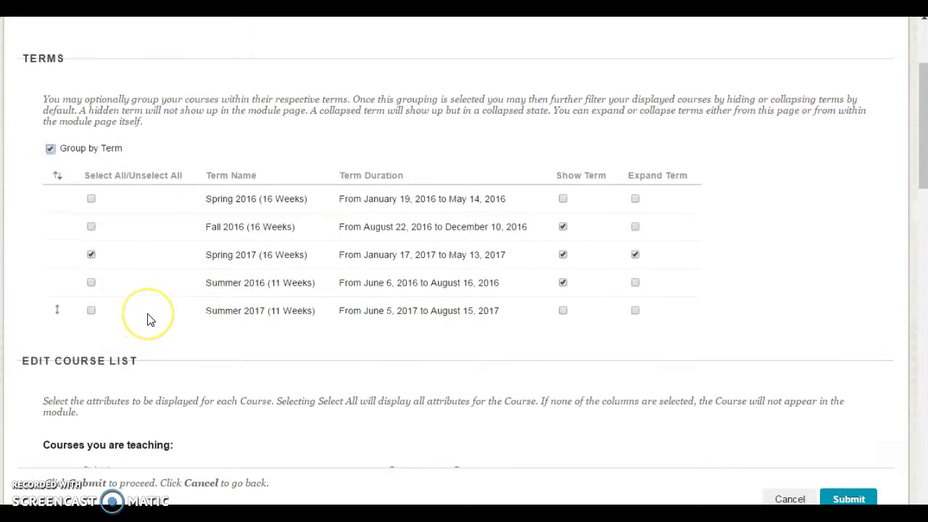
scroll(148, 317, "up", 2)
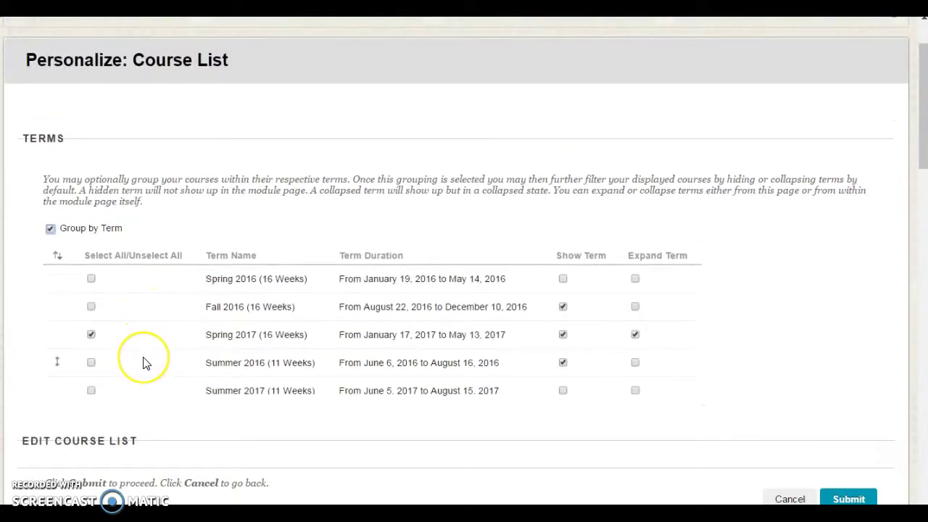
scroll(145, 356, "up", 2)
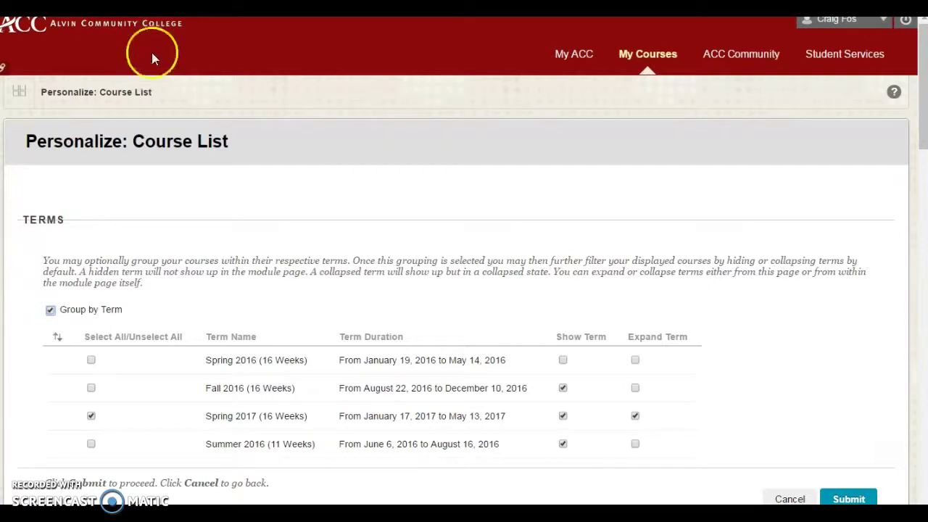
Open the Spring 2017 course 217SP-CRIJ-1310-01 Fund of Criminal Law and enter its student preview.
scroll(358, 304, "down", 3)
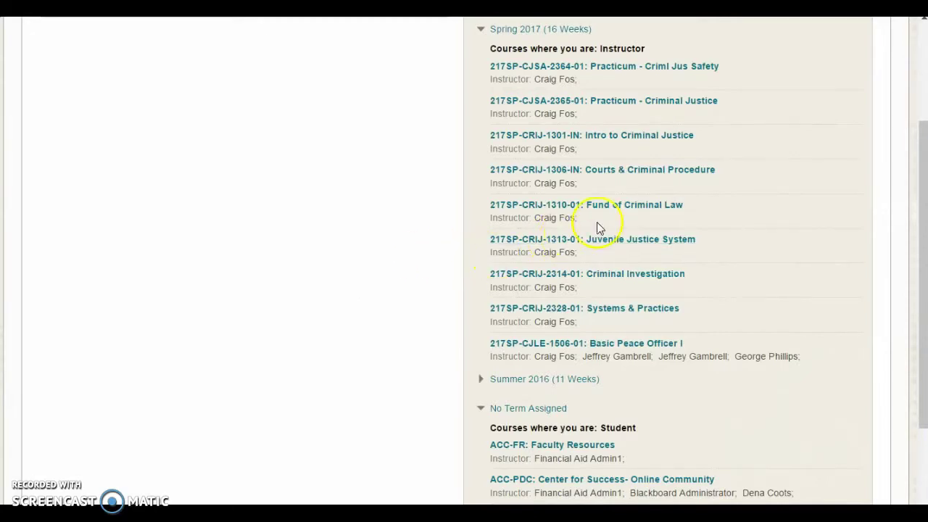
left_click(613, 206)
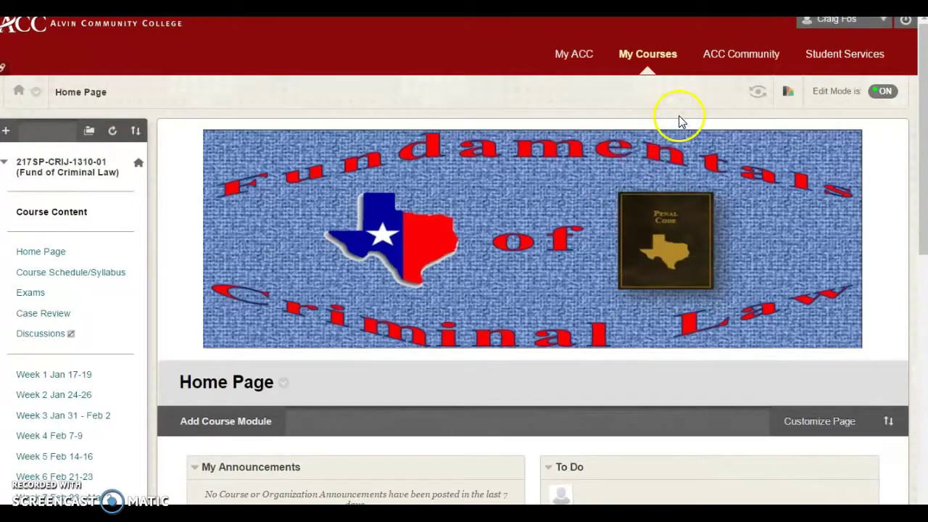
left_click(757, 92)
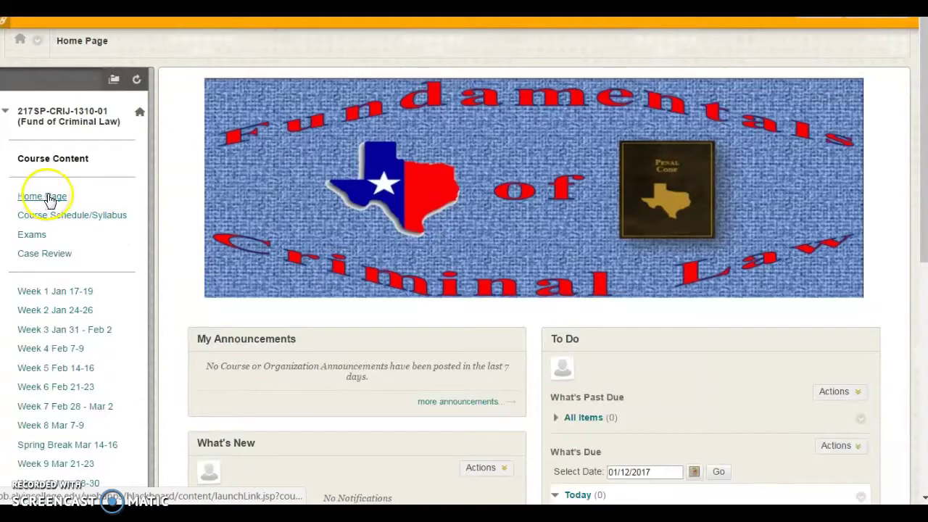
Look over the announcements, What's New, To Do and alerts modules on the course home page.
scroll(218, 261, "down", 2)
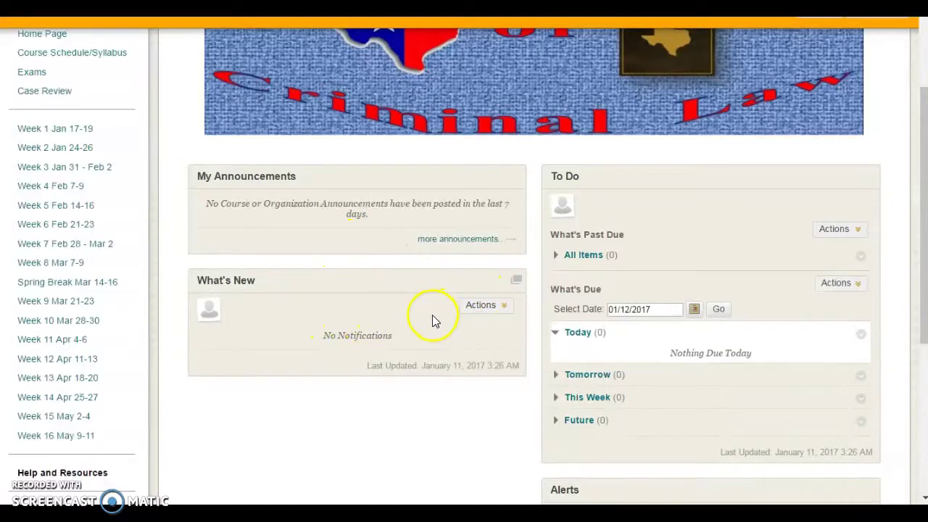
scroll(433, 321, "down", 2)
scroll(433, 321, "up", 2)
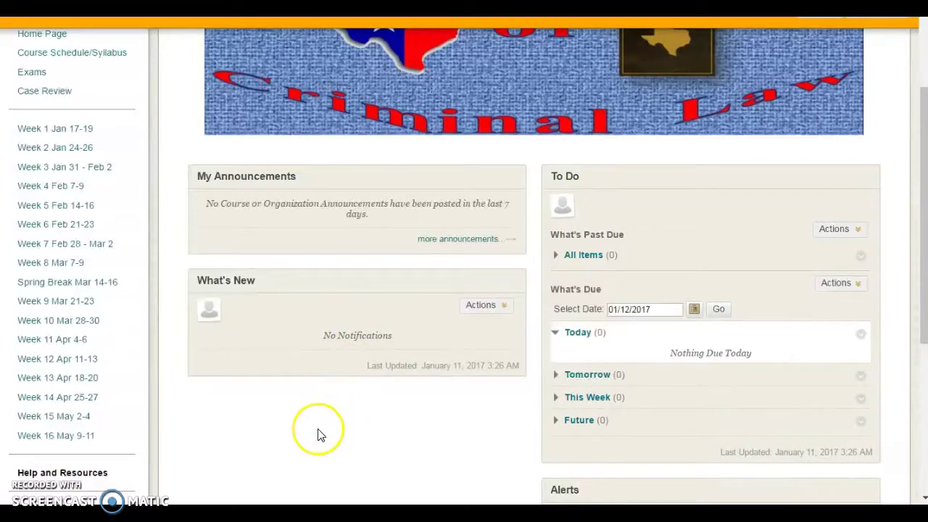
scroll(319, 433, "up", 3)
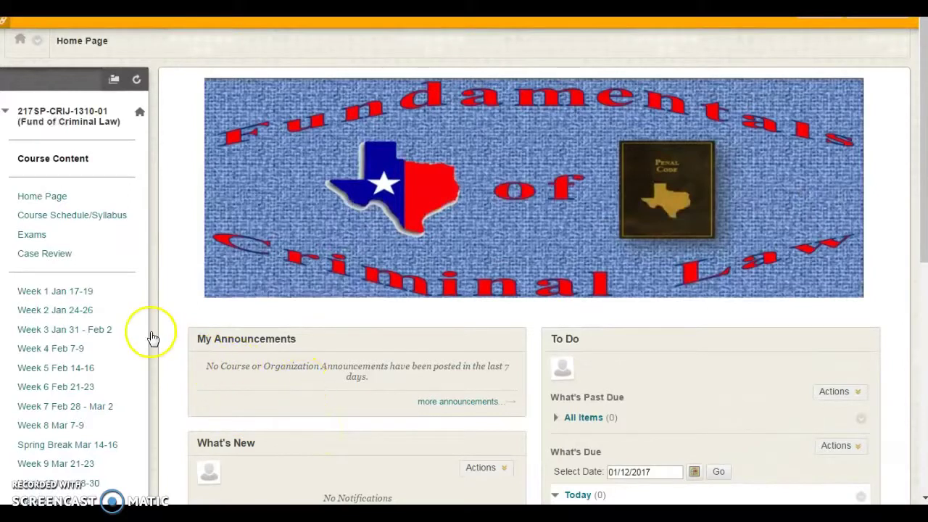
Open the Course Schedule/Syllabus page and view its attached syllabus PDF and the My Grades page.
left_click(104, 225)
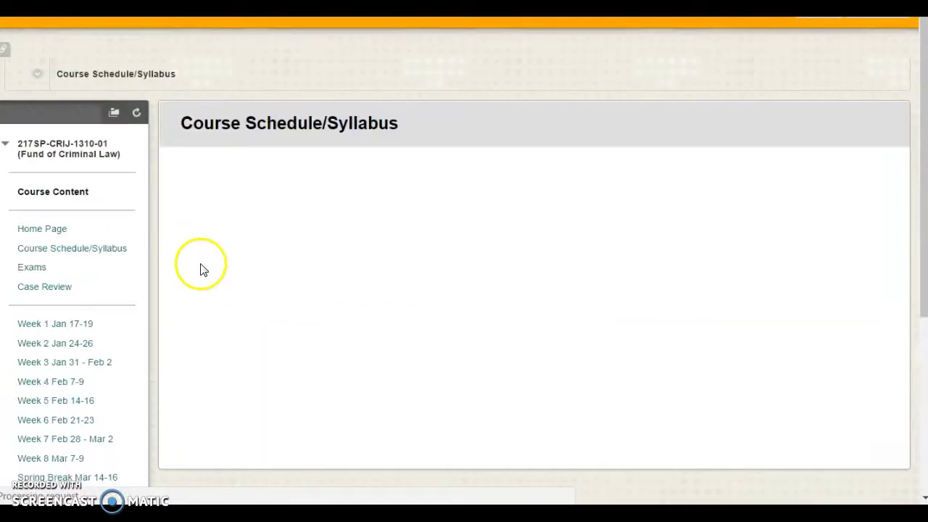
scroll(211, 293, "down", 3)
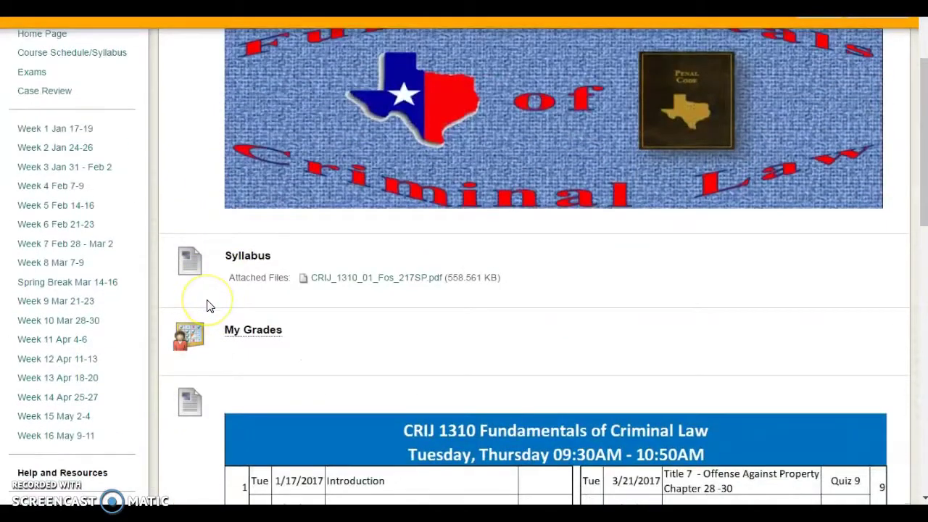
left_click(366, 197)
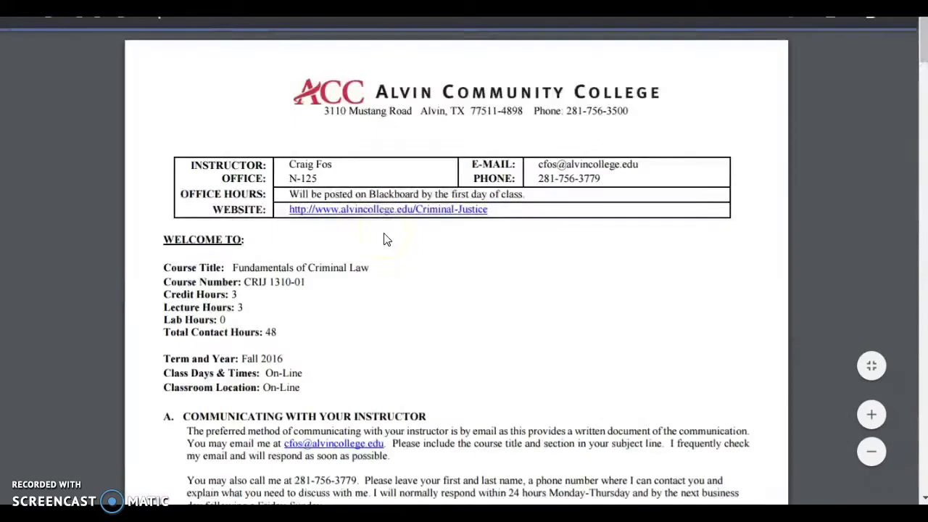
scroll(419, 298, "down", 3)
scroll(419, 297, "down", 12)
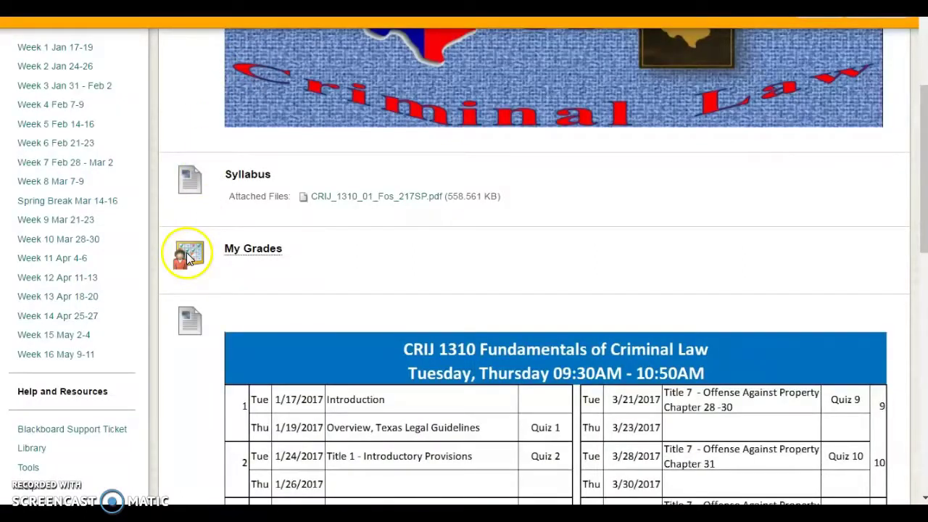
left_click(269, 258)
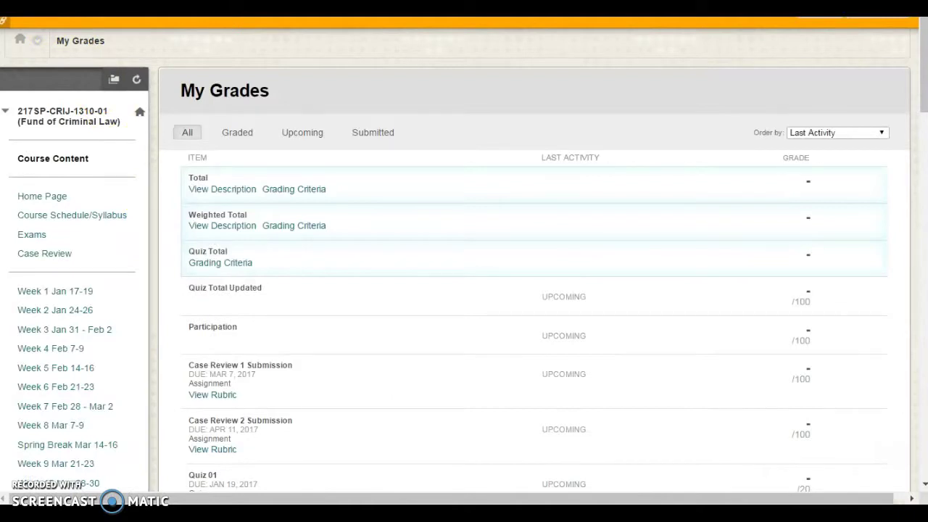
key("alt+Left")
Examine the CRIJ 1310 class schedule of quizzes, case studies and exams, and the instructor's office hours.
scroll(207, 214, "down", 5)
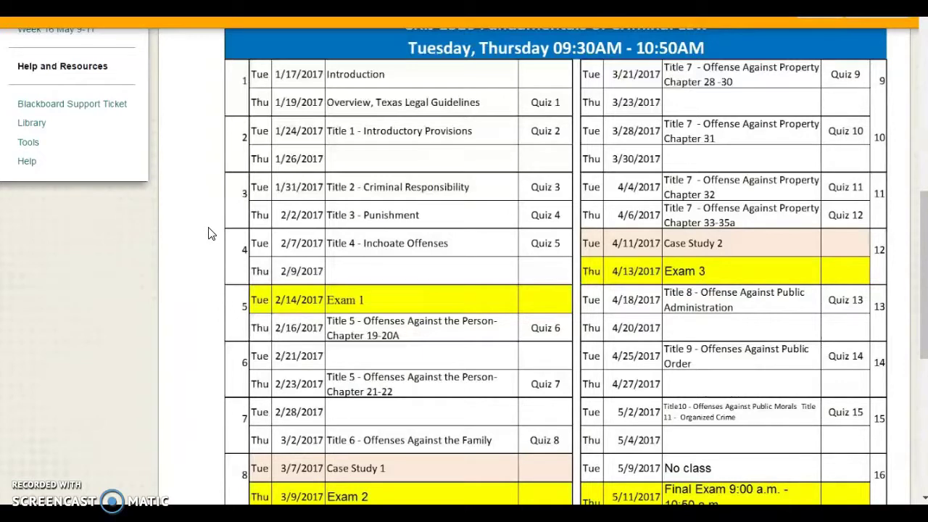
scroll(210, 233, "down", 5)
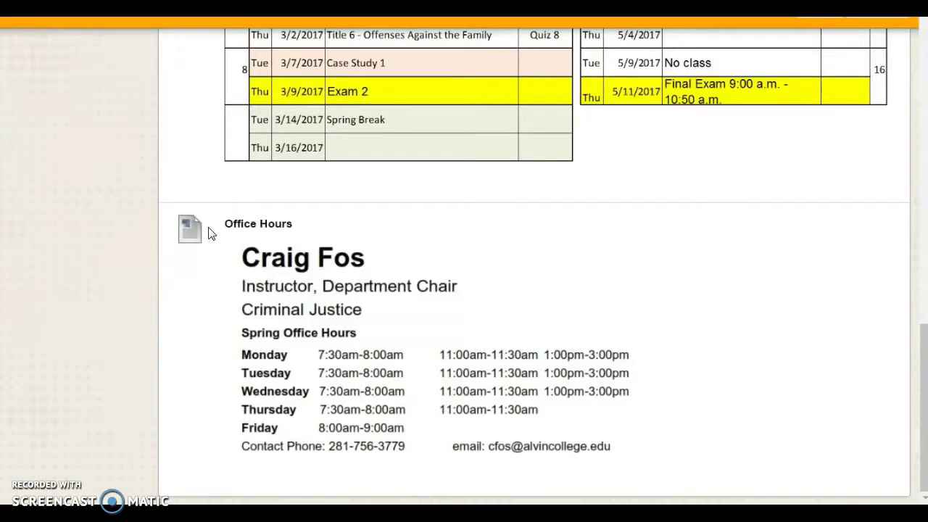
scroll(208, 232, "up", 5)
scroll(208, 233, "down", 2)
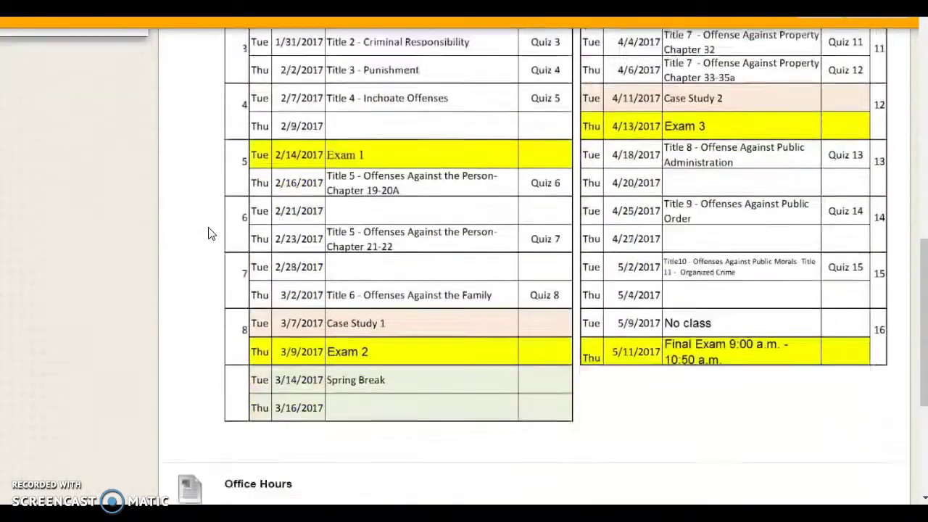
scroll(208, 233, "down", 4)
scroll(208, 233, "up", 8)
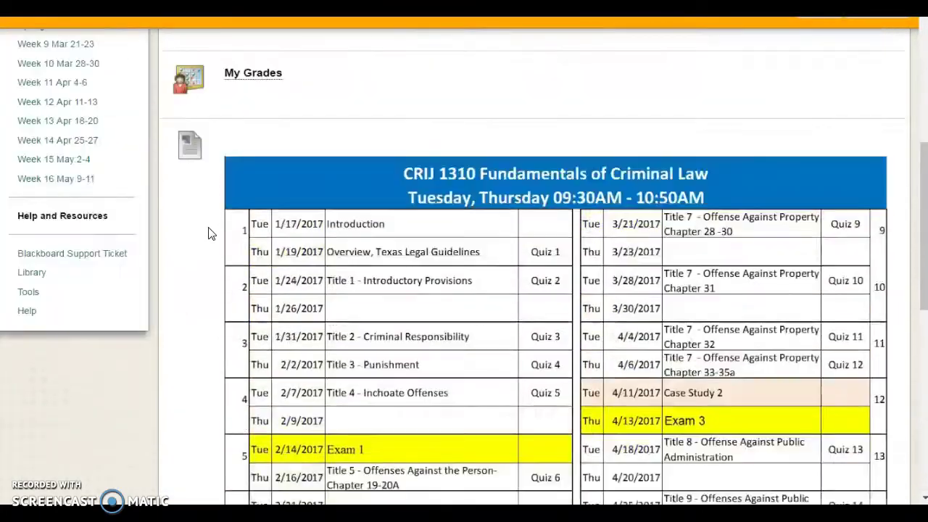
scroll(208, 232, "up", 5)
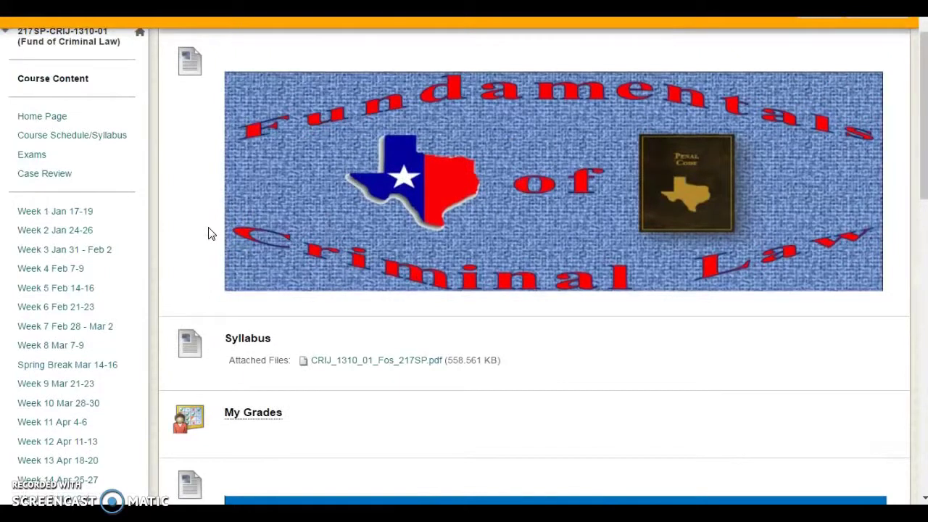
scroll(208, 233, "up", 2)
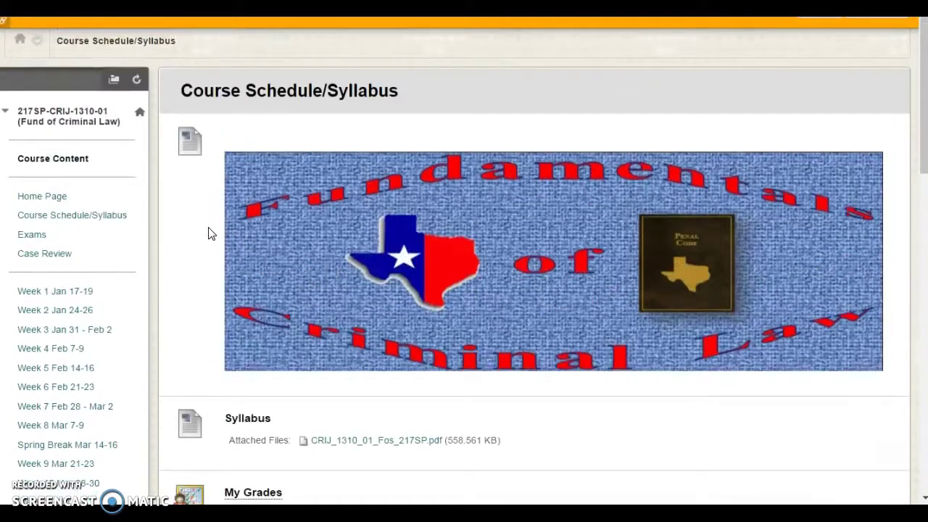
Open the Exams page and read through the exam schedule and the rules for taking exams.
left_click(32, 237)
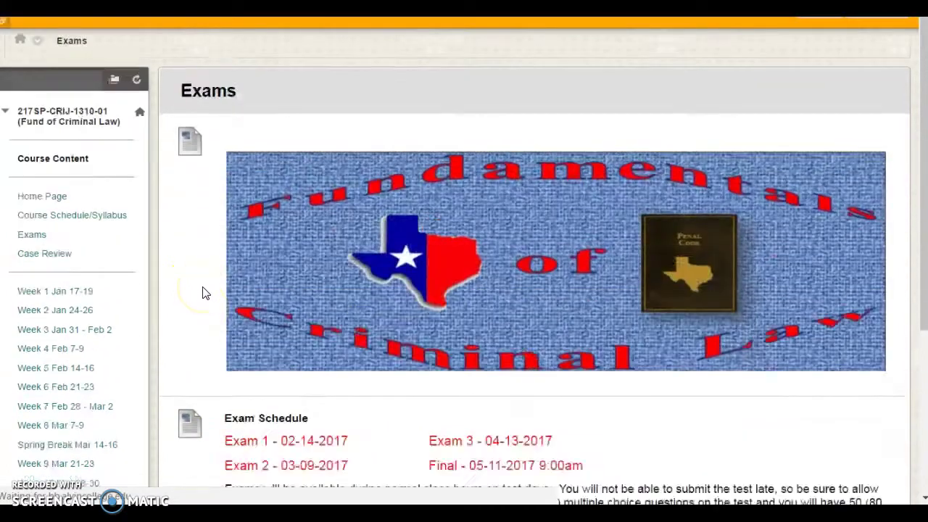
scroll(203, 293, "down", 3)
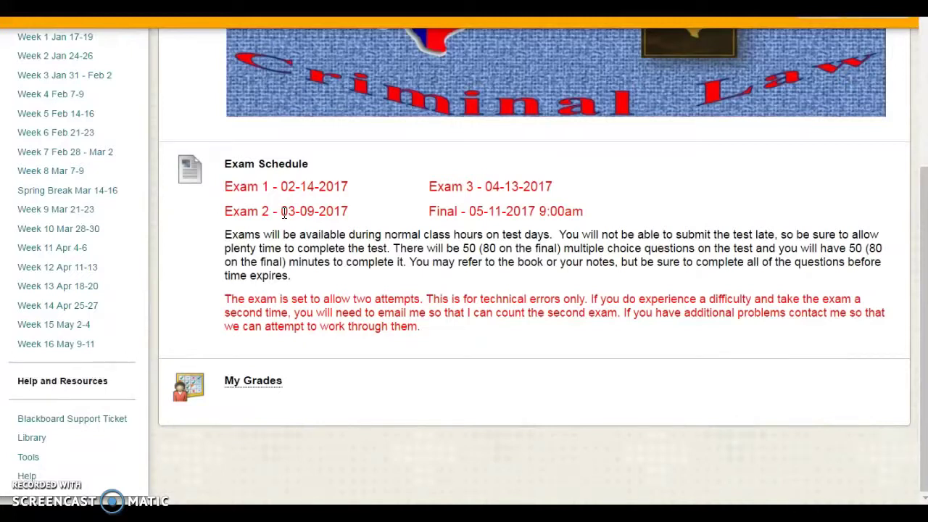
scroll(244, 182, "up", 5)
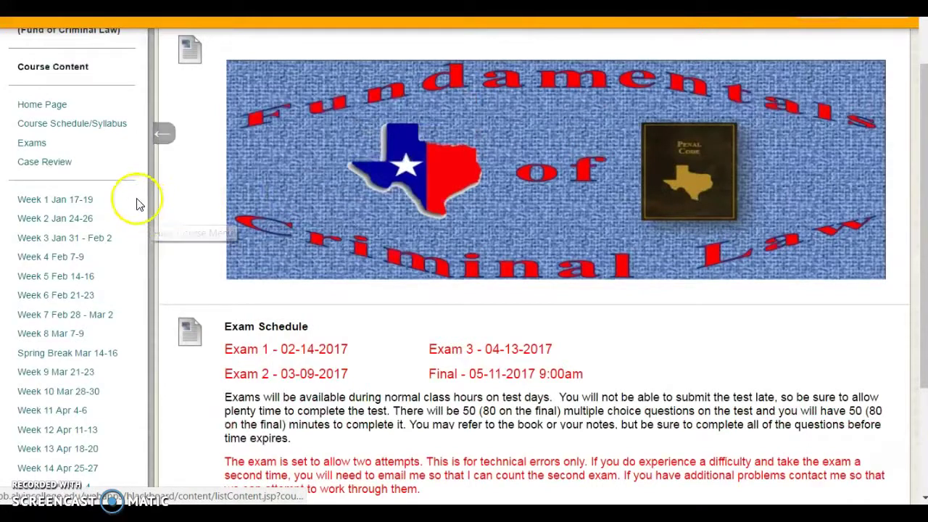
Open the Case Review page and read the due dates, attached files and paper requirements.
left_click(63, 169)
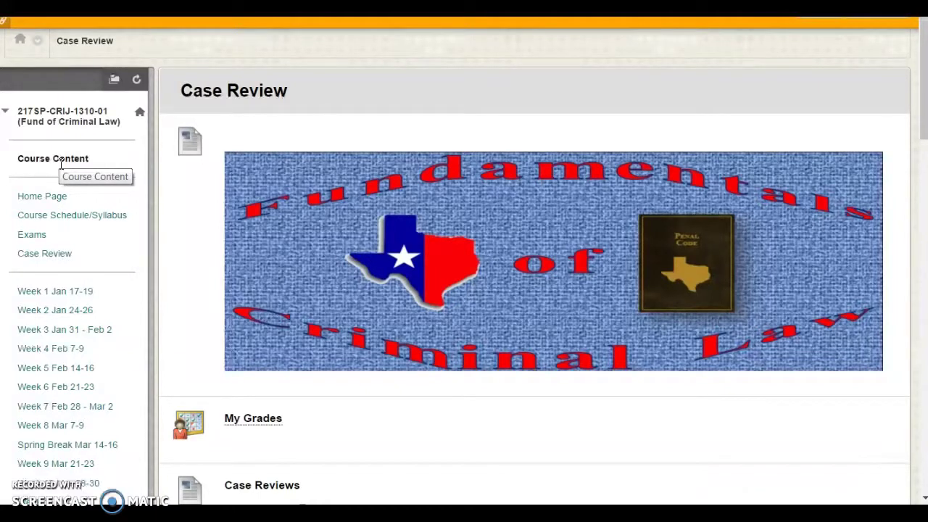
scroll(218, 250, "down", 5)
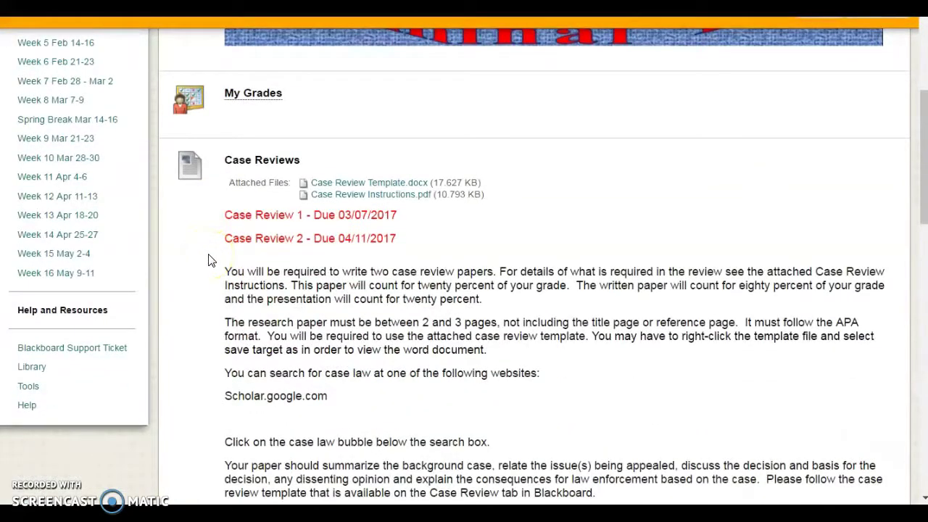
scroll(210, 261, "down", 1)
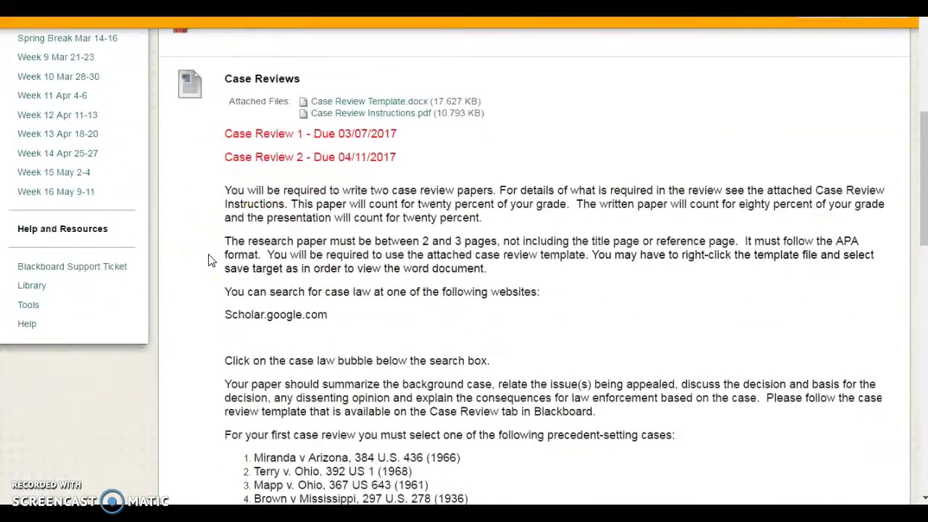
scroll(211, 260, "down", 1)
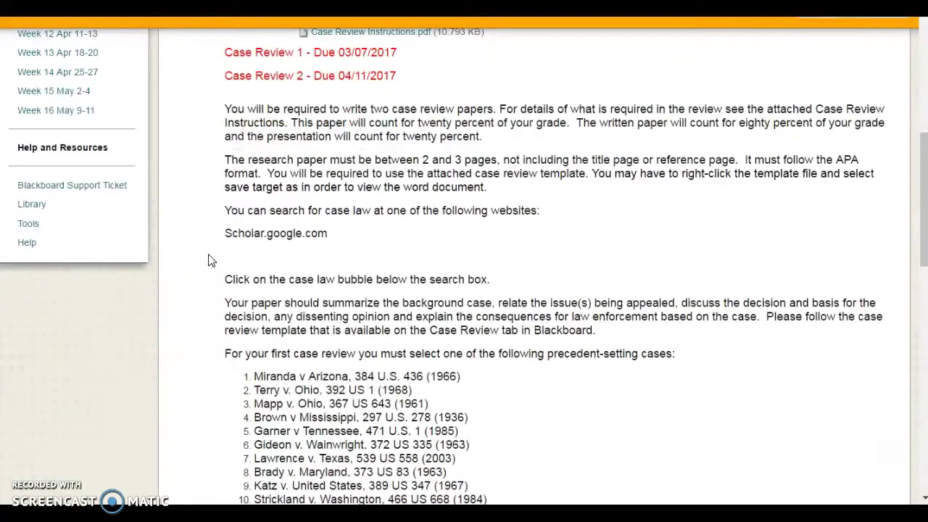
scroll(210, 261, "up", 1)
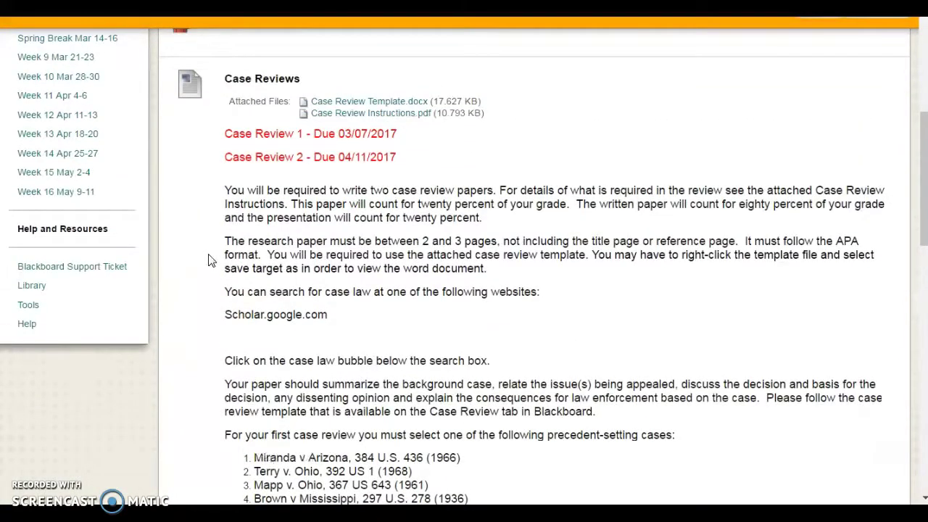
scroll(210, 261, "down", 1)
scroll(211, 261, "down", 2)
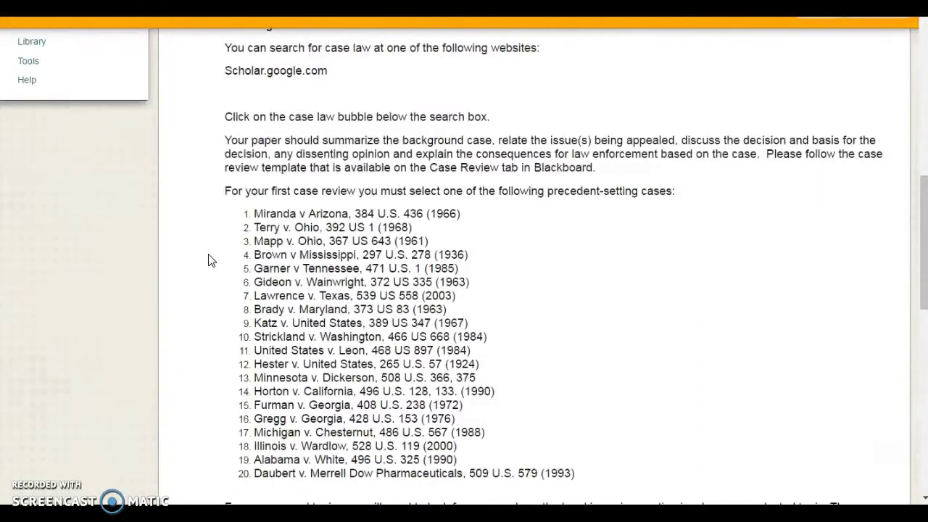
Examine the precedent-setting cases, the second-review topics, and the submission and selection items on the Case Review page.
scroll(210, 261, "down", 1)
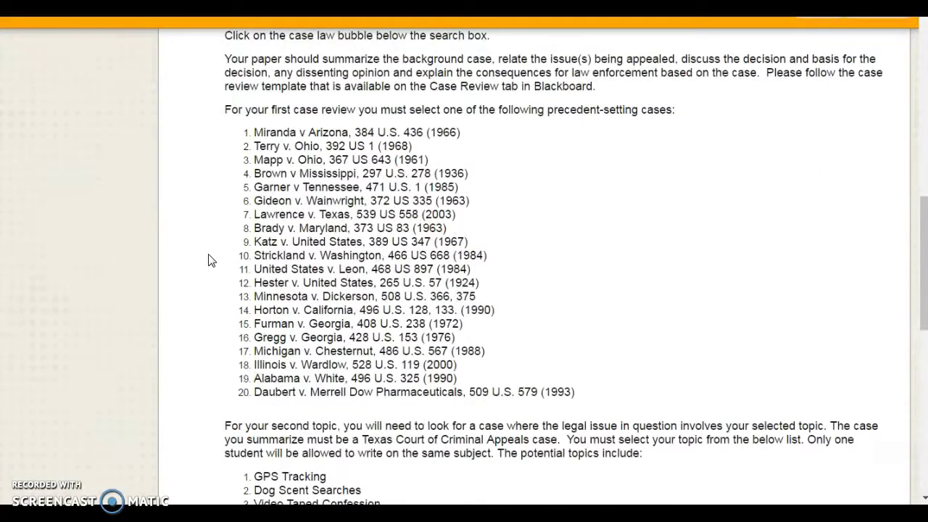
scroll(210, 260, "down", 1)
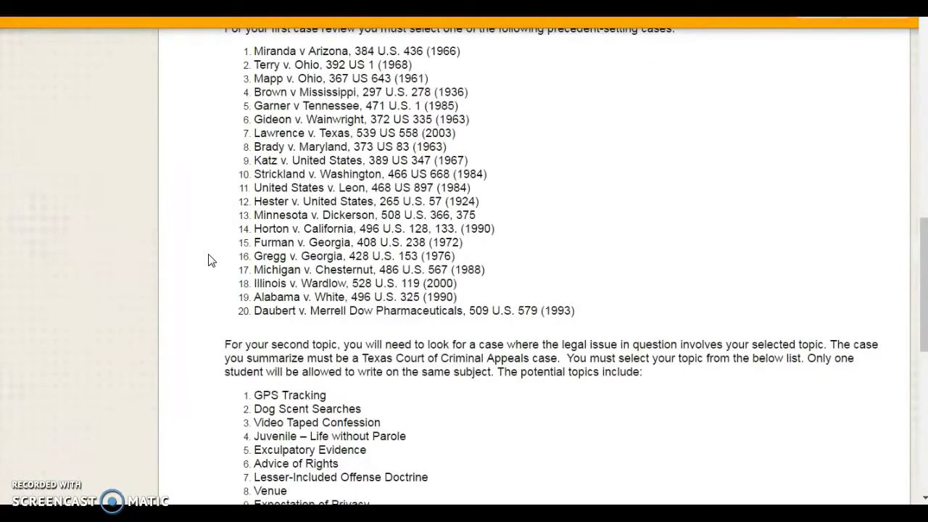
scroll(210, 260, "down", 2)
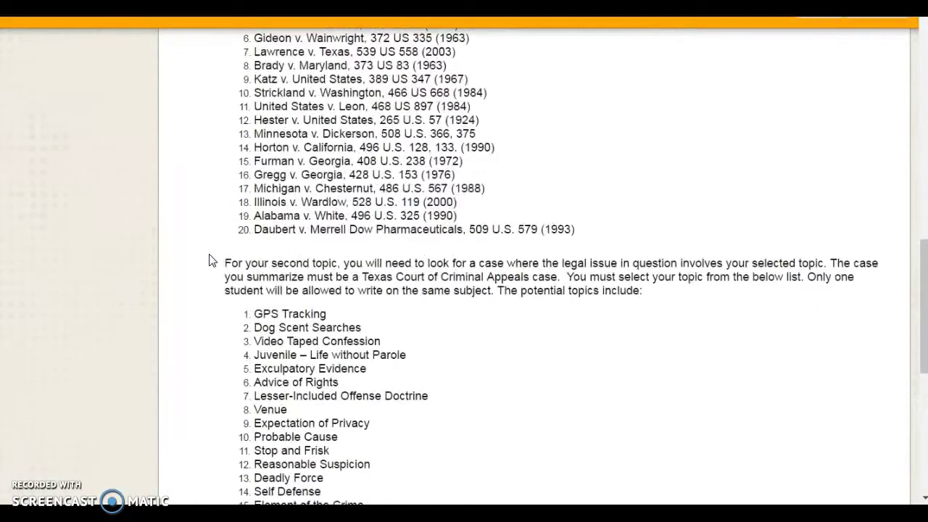
scroll(210, 261, "down", 1)
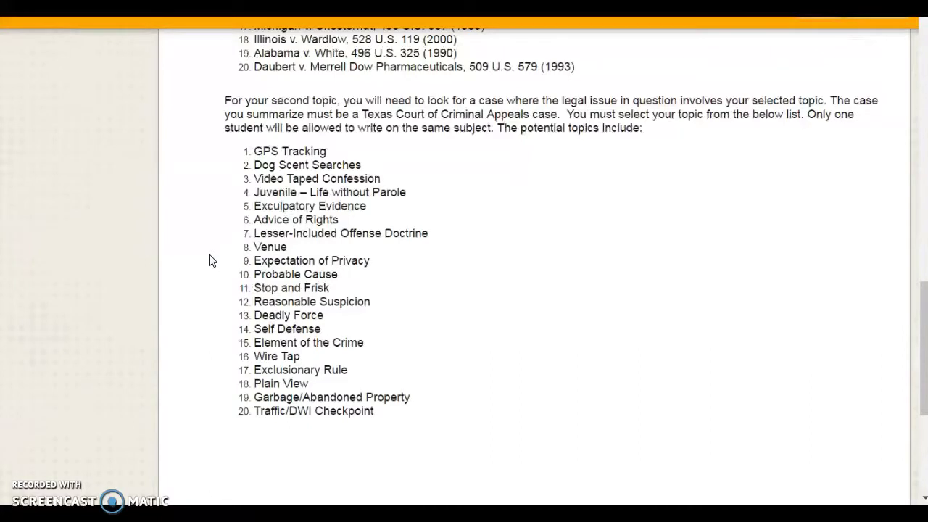
scroll(210, 260, "down", 2)
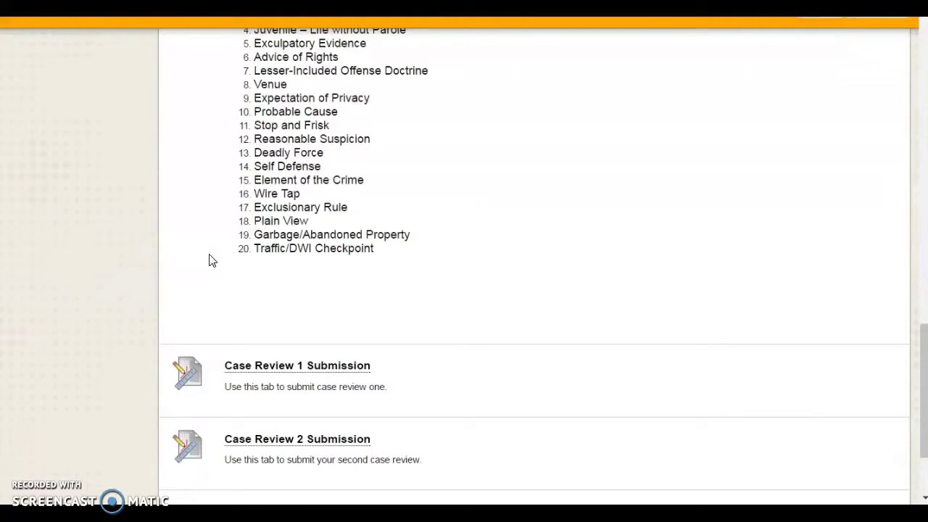
scroll(209, 261, "down", 2)
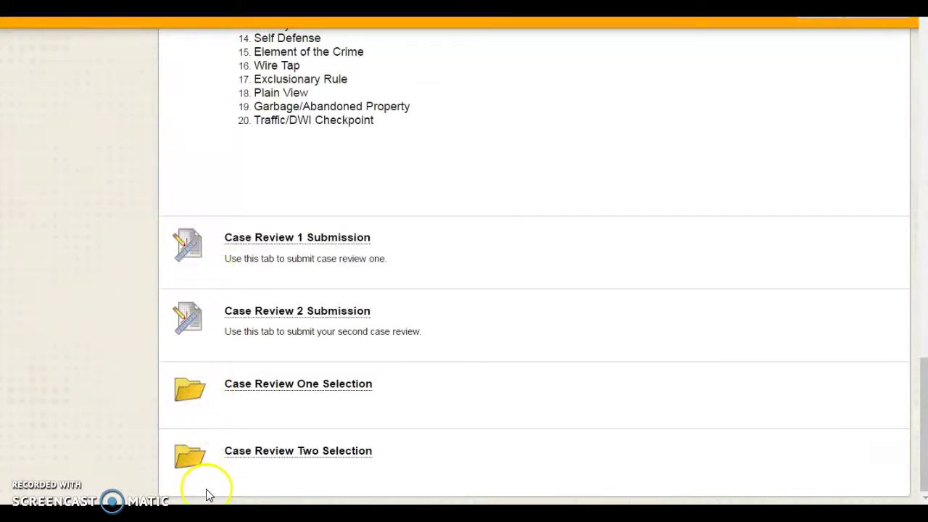
Open the Case Review One Selection folder and examine the embedded 1310 Case Review 1 topic sign-up sheet.
left_click(267, 393)
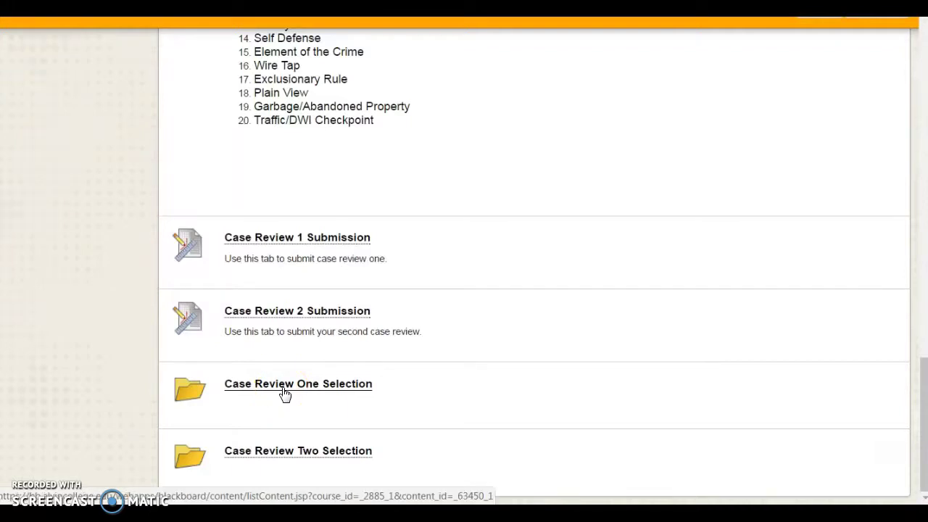
left_click(290, 389)
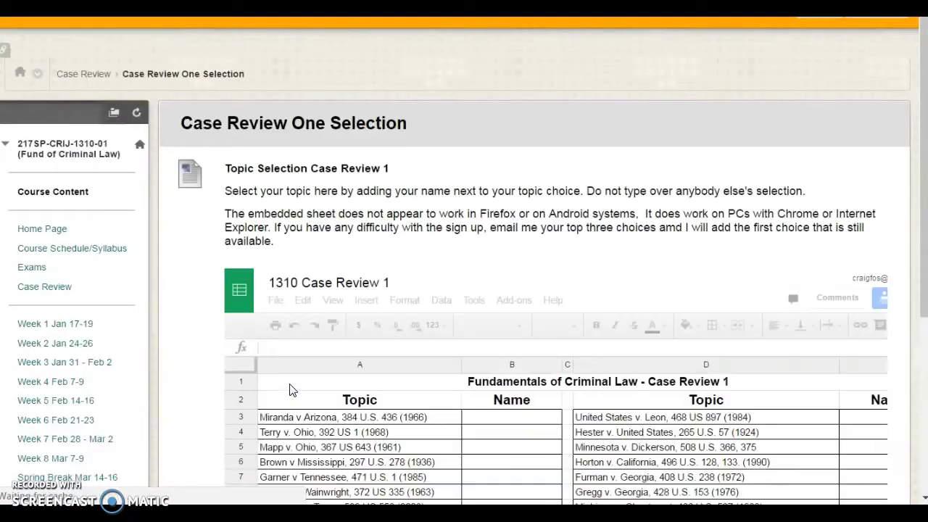
scroll(290, 388, "down", 5)
left_click(397, 372)
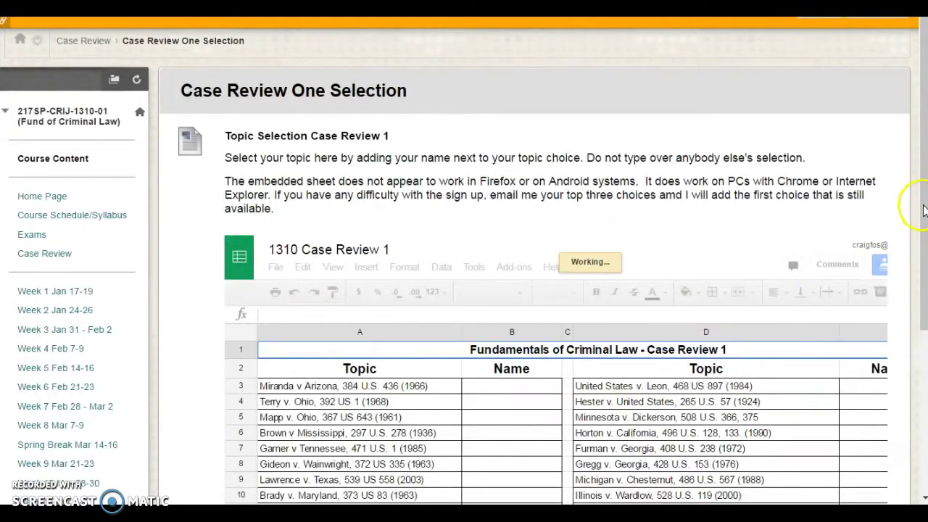
left_click_drag(925, 210, 919, 281)
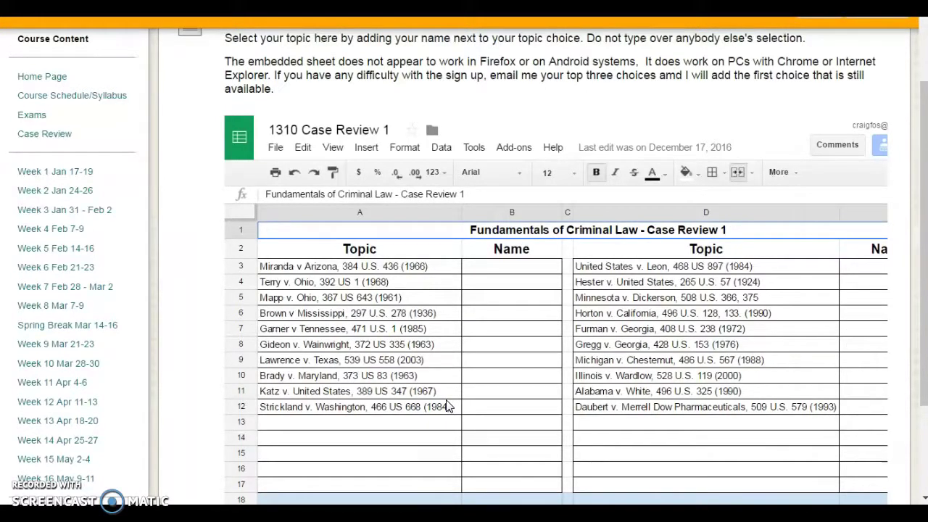
left_click(497, 399)
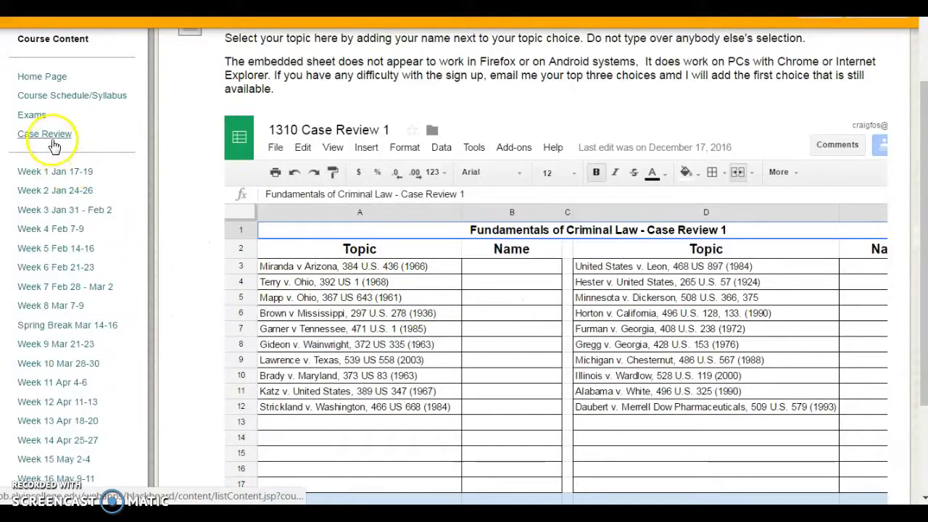
Return to the Case Review page and open the Case Review 1 Submission assignment.
left_click(47, 136)
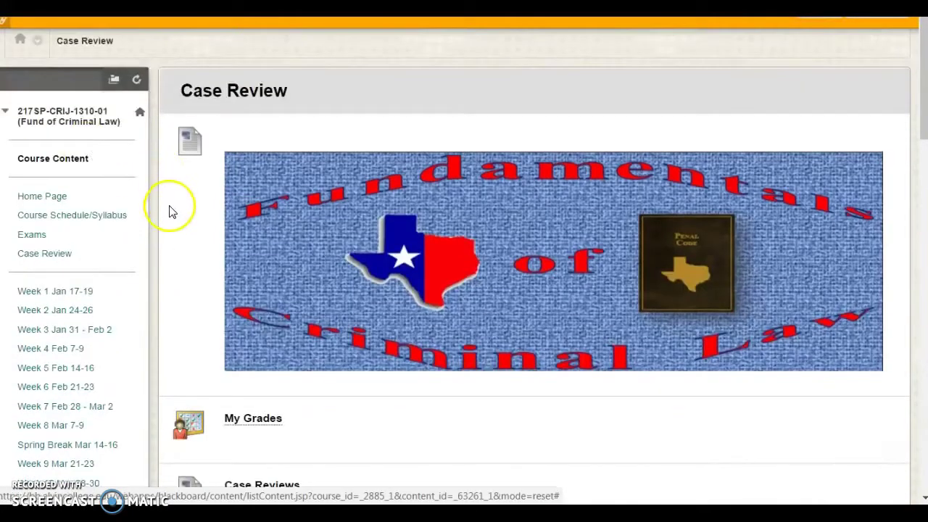
scroll(192, 275, "down", 3)
scroll(194, 277, "down", 8)
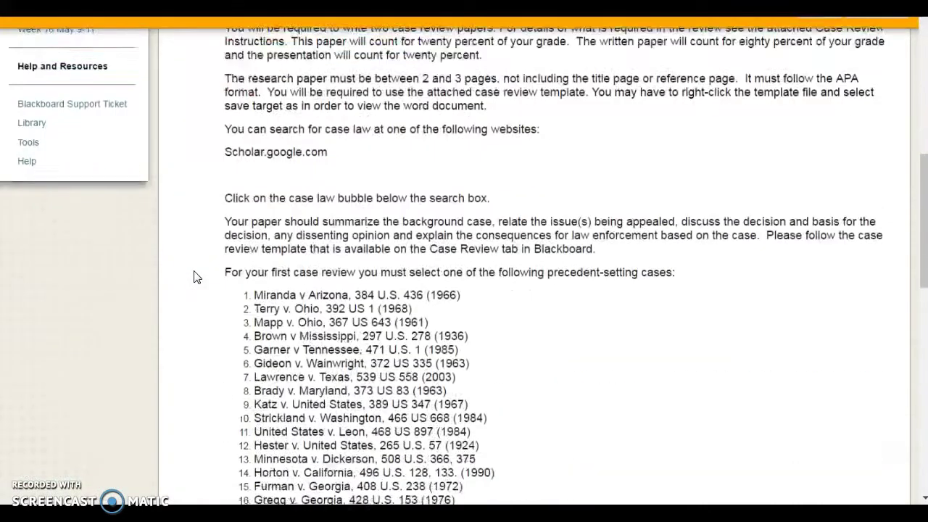
scroll(194, 277, "down", 5)
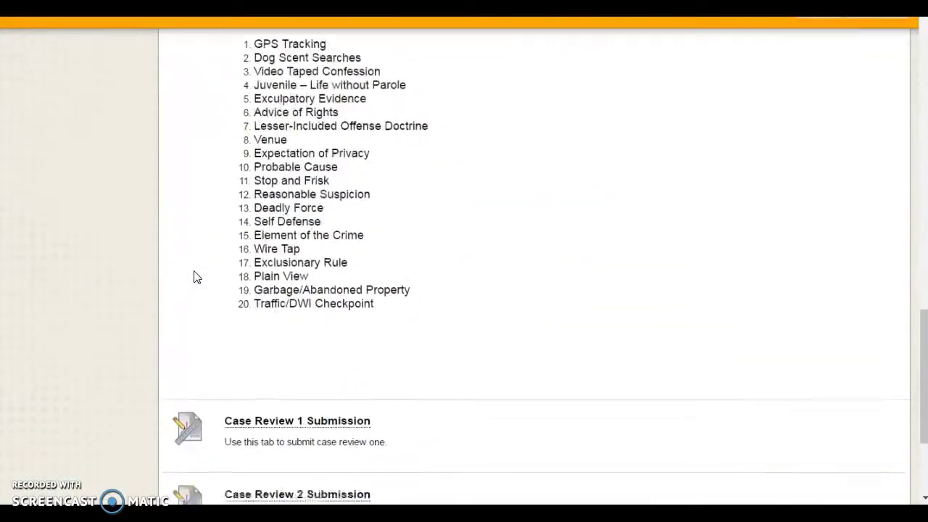
left_click(199, 270)
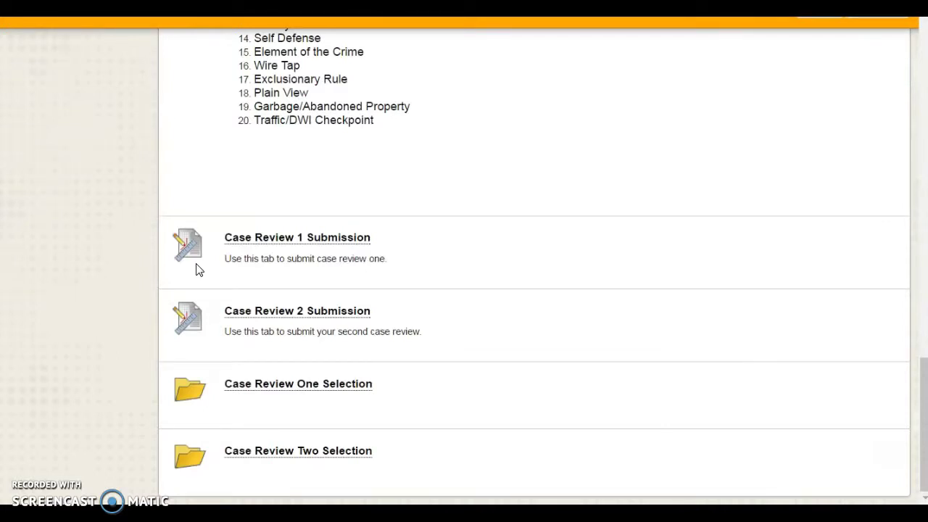
left_click(280, 242)
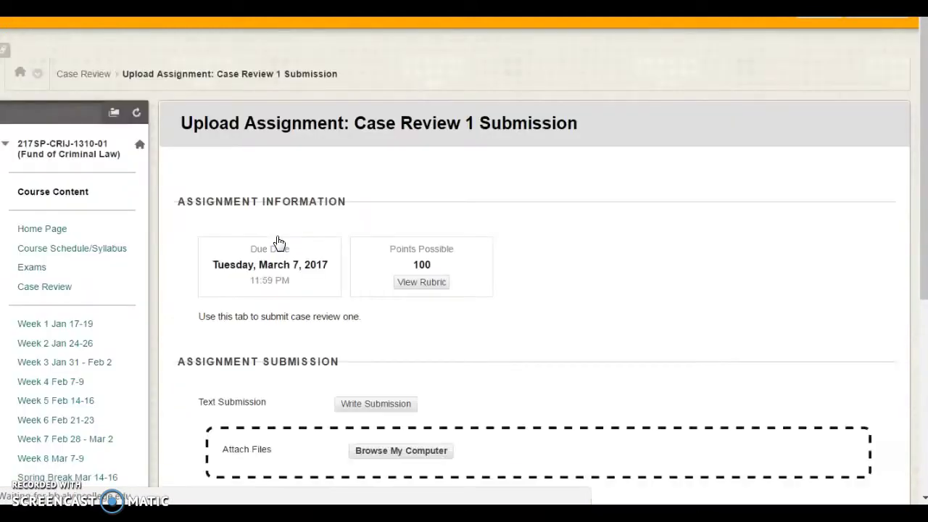
scroll(197, 253, "down", 2)
scroll(197, 253, "up", 3)
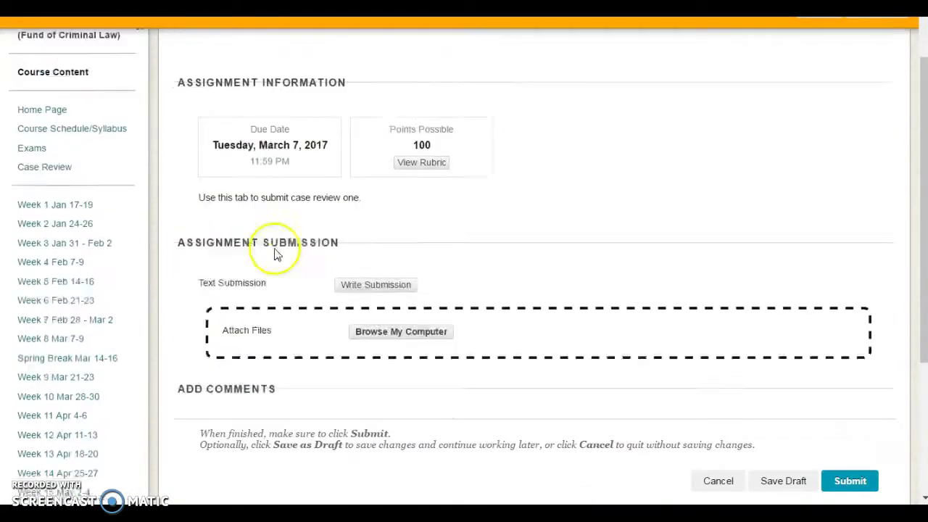
View the Case Review grading rubric for the assignment and close it.
left_click(419, 251)
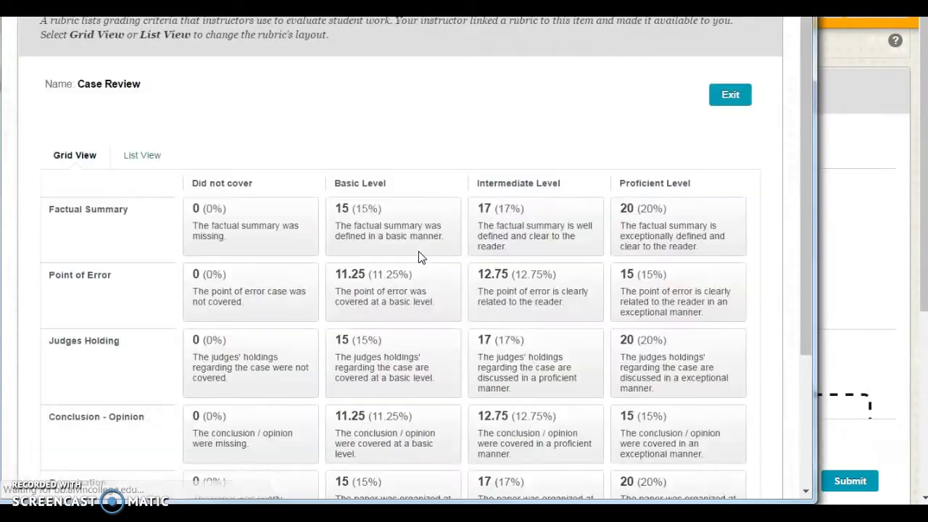
scroll(418, 255, "down", 3)
scroll(419, 251, "up", 5)
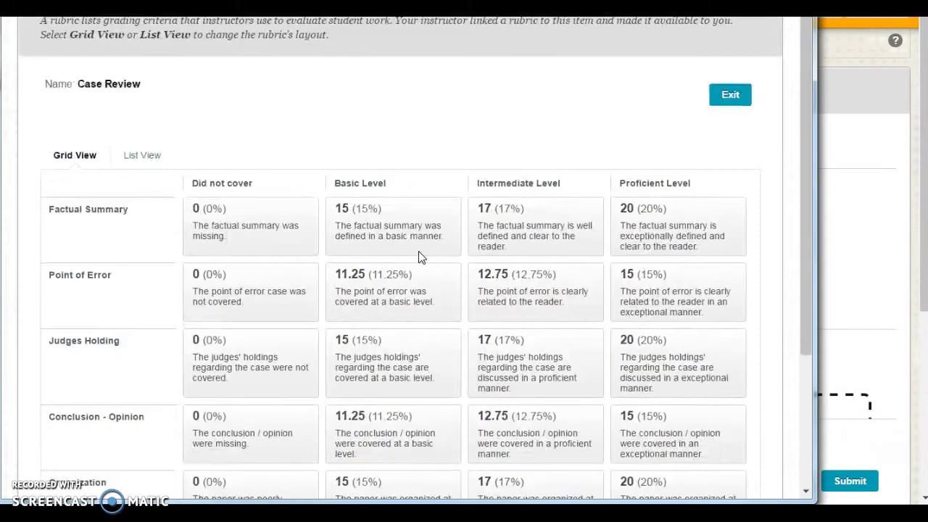
left_click(730, 95)
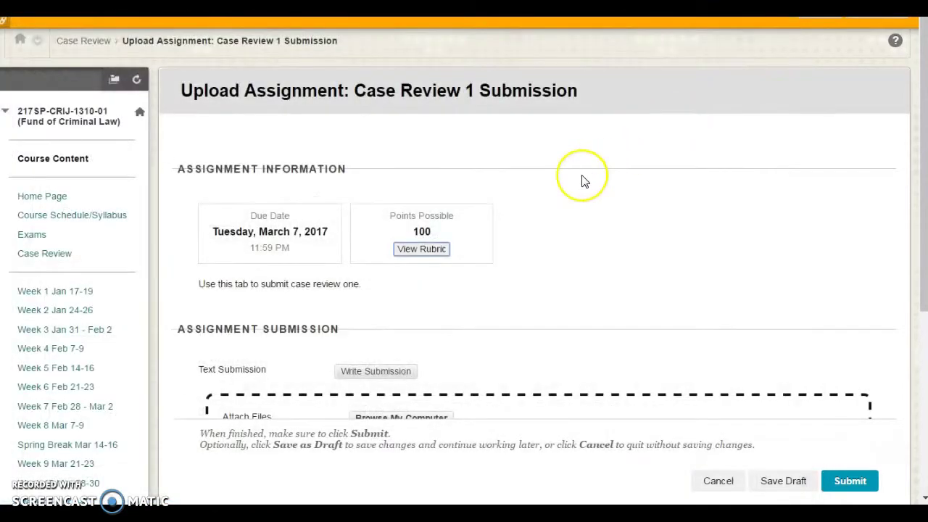
Attach the White-Collar Crime PDF from the computer to the Case Review 1 submission and look over the comments area.
scroll(581, 182, "down", 3)
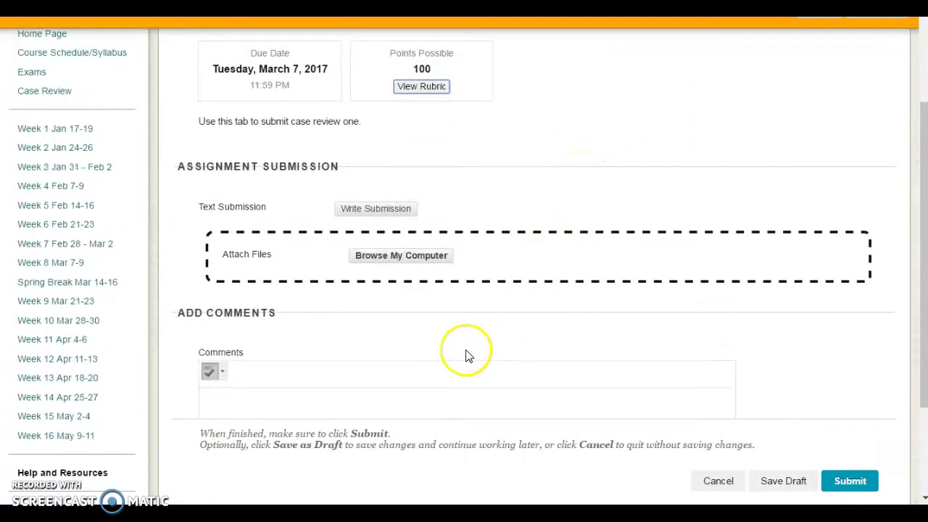
left_click(409, 258)
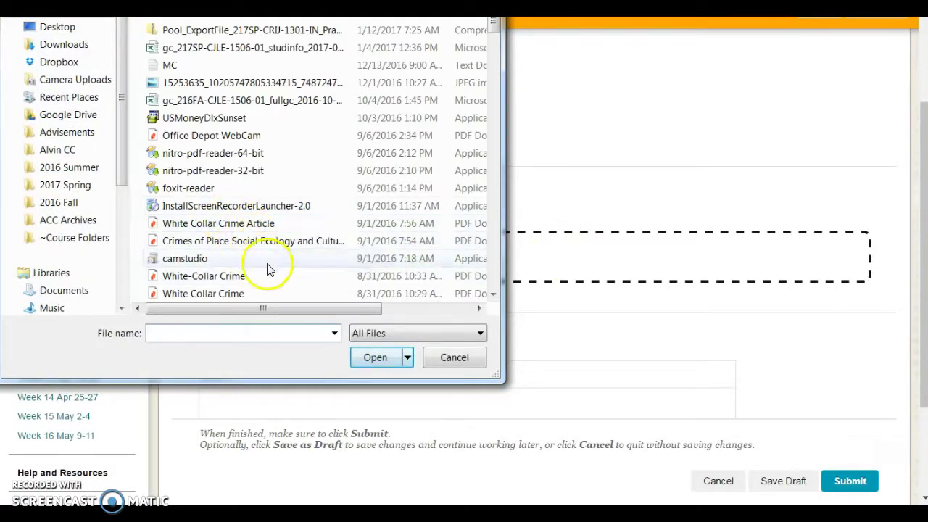
left_click(232, 279)
left_click(383, 360)
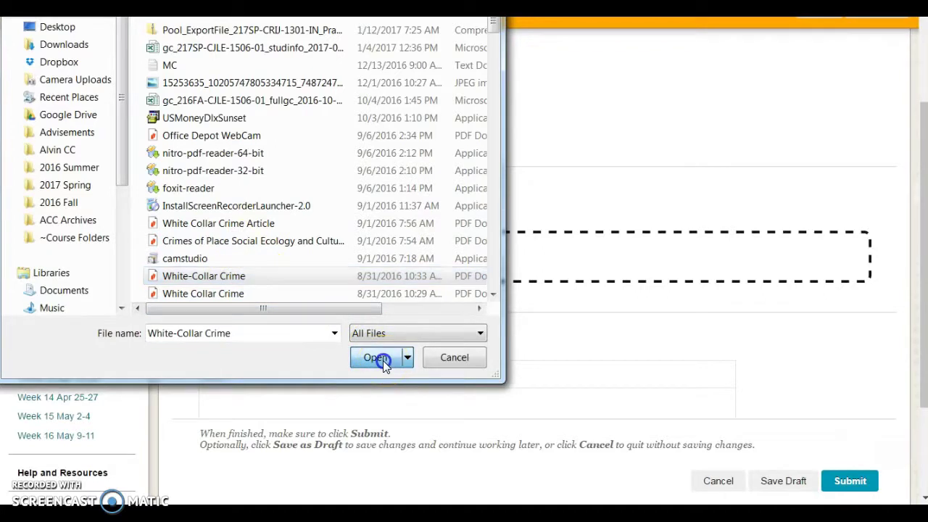
scroll(387, 367, "down", 3)
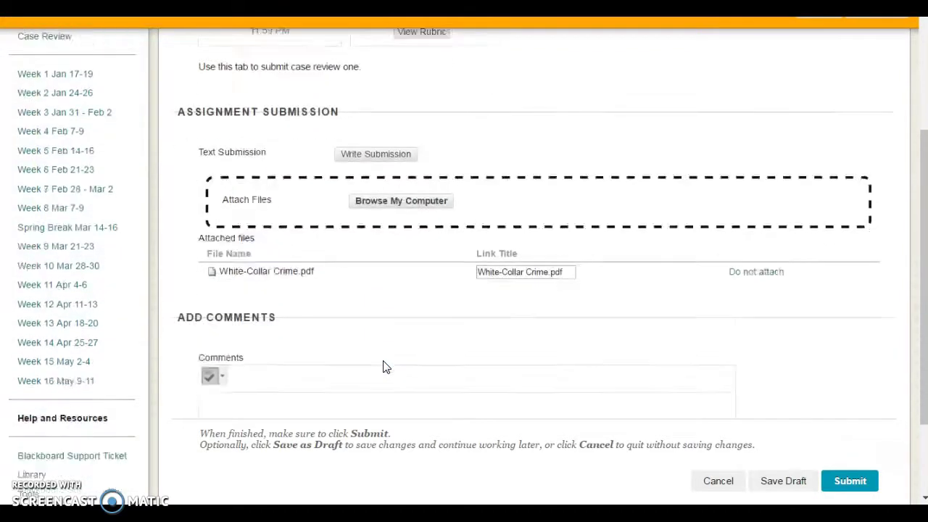
left_click(437, 366)
scroll(438, 366, "up", 1)
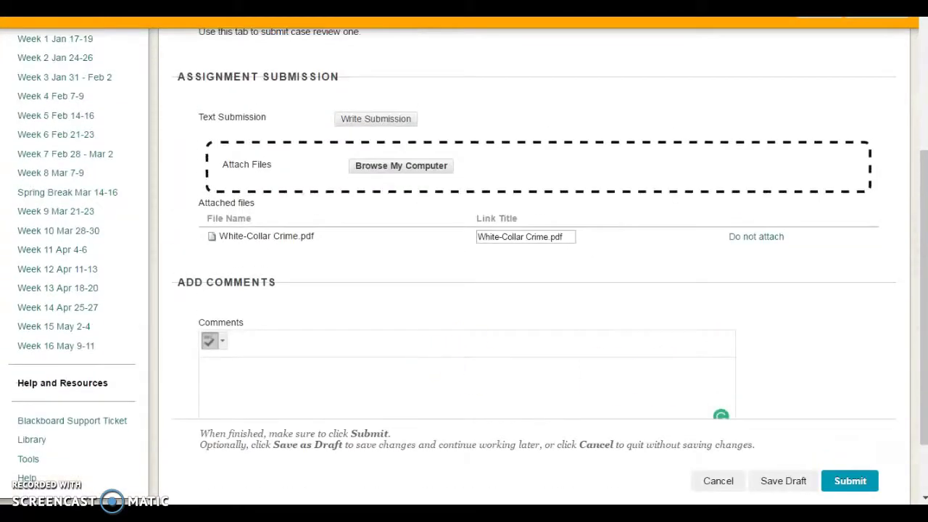
scroll(605, 428, "up", 1)
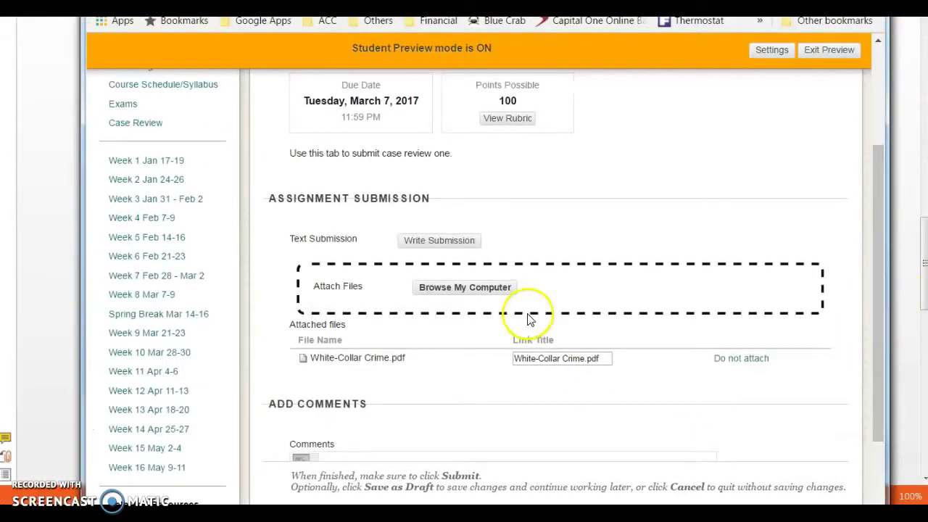
Submit the Case Review 1 assignment with the attached White-Collar Crime PDF.
scroll(529, 319, "down", 3)
left_click(810, 500)
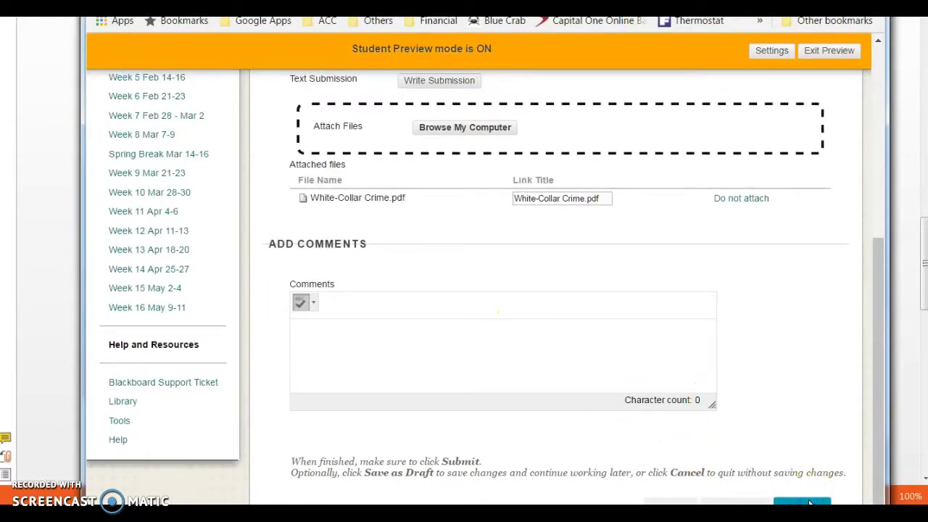
left_click(817, 56)
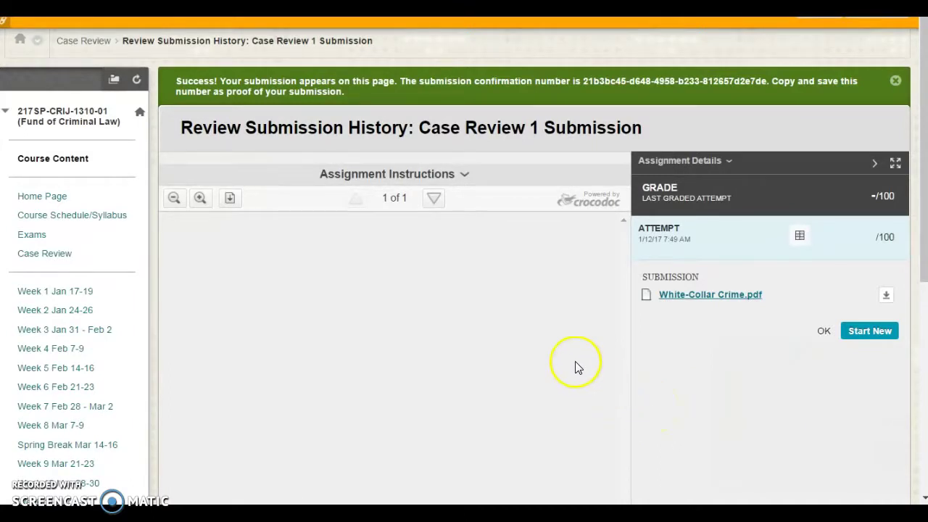
Examine the Review Submission History page for Case Review 1, including the document preview and the attempt details.
scroll(576, 366, "down", 5)
scroll(576, 366, "up", 4)
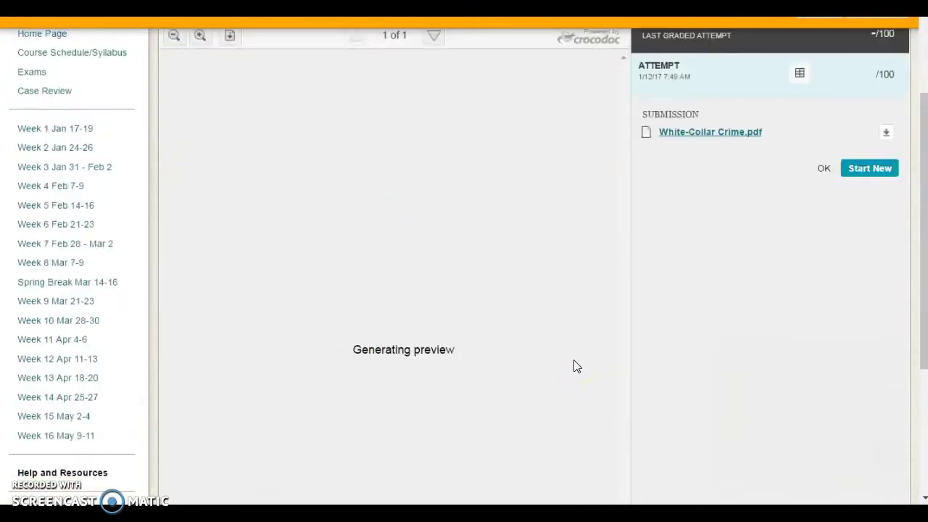
scroll(476, 305, "down", 1)
scroll(468, 306, "down", 2)
scroll(469, 306, "up", 3)
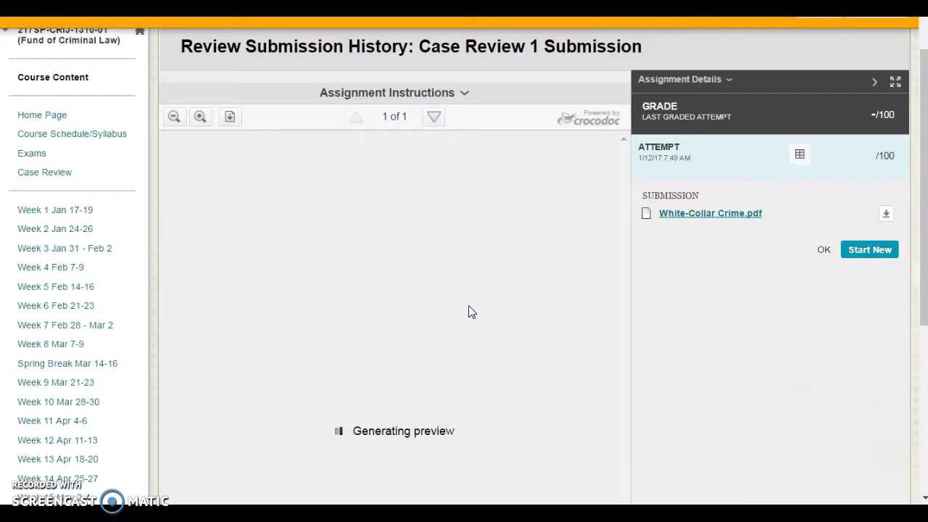
scroll(469, 312, "down", 2)
left_click(472, 348)
scroll(471, 348, "up", 2)
scroll(127, 253, "down", 1)
scroll(128, 257, "up", 1)
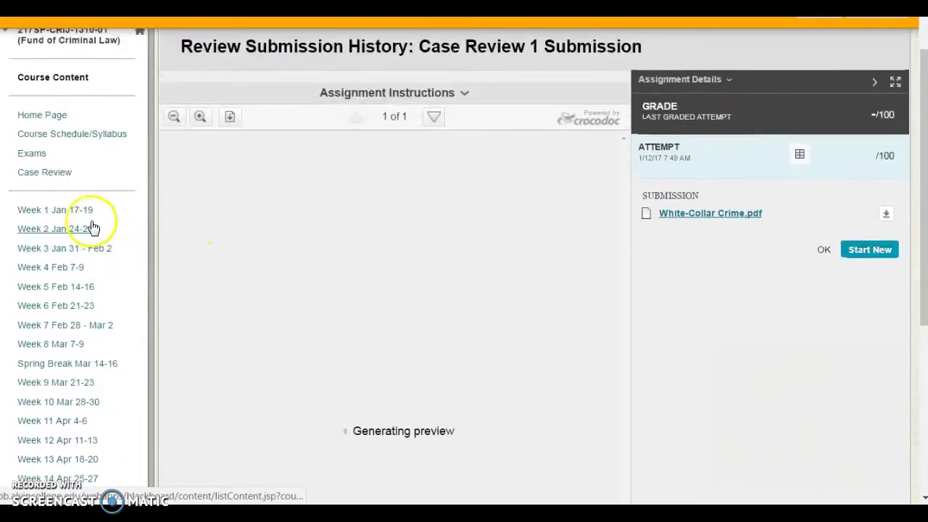
Open the Week 1 Jan 17-19 page and read the Week 1 at a Glance overview and the items below it.
left_click(83, 211)
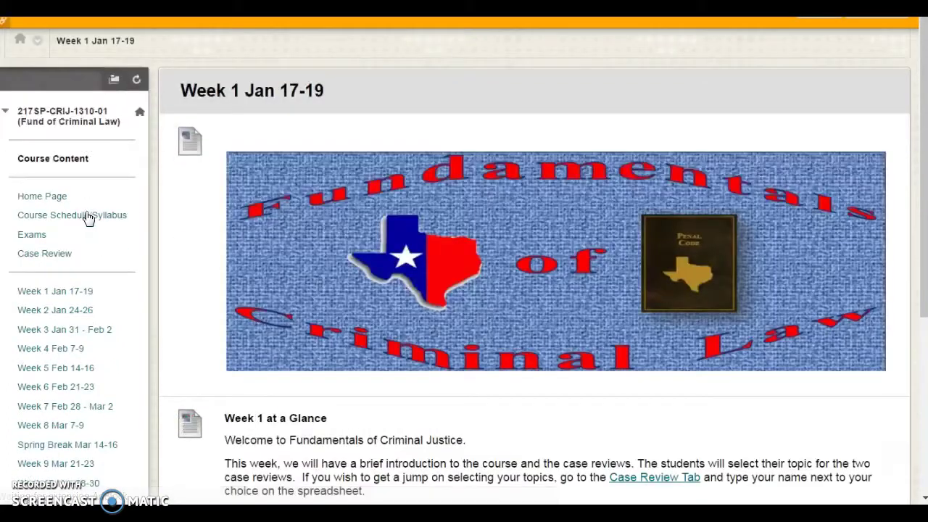
left_click(201, 280)
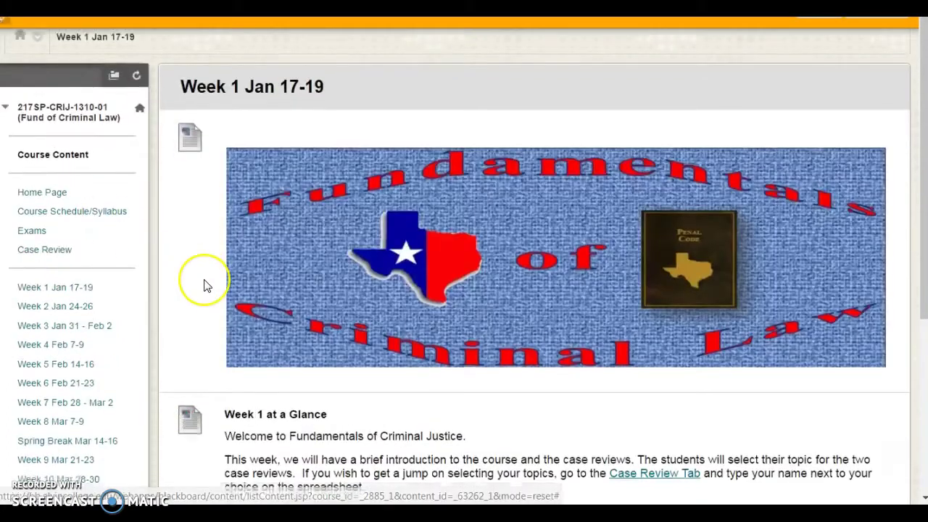
scroll(201, 283, "down", 3)
scroll(204, 286, "down", 1)
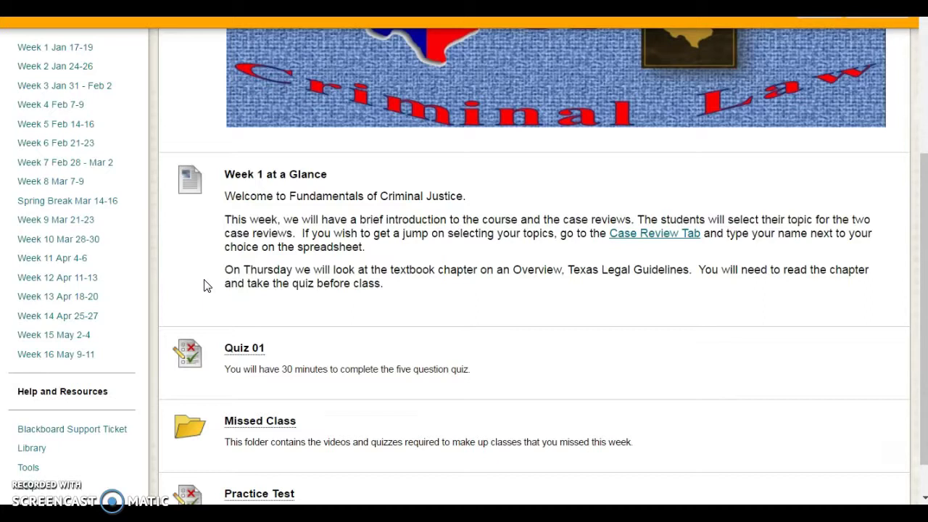
scroll(204, 286, "down", 1)
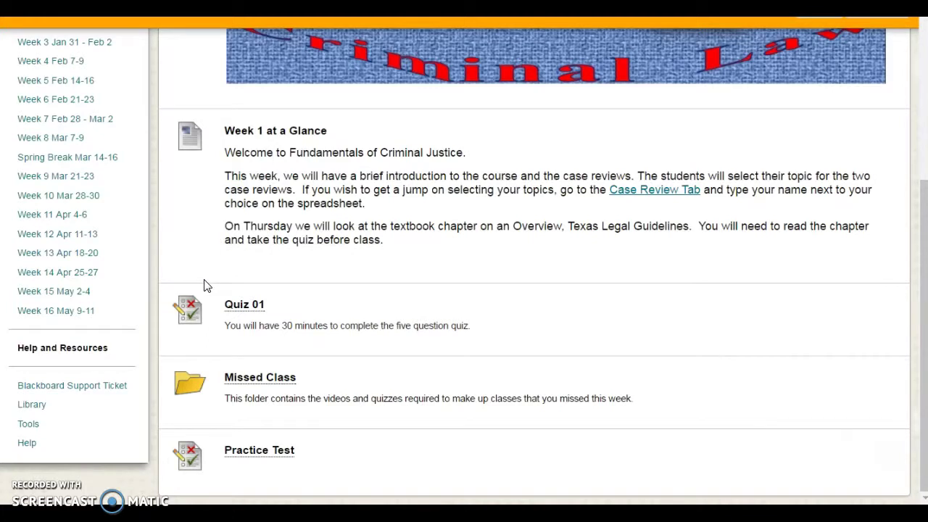
Open the Week 1 Missed Class folder and look over its Introduction and APA/Plagiarism videos.
left_click(244, 306)
left_click(257, 387)
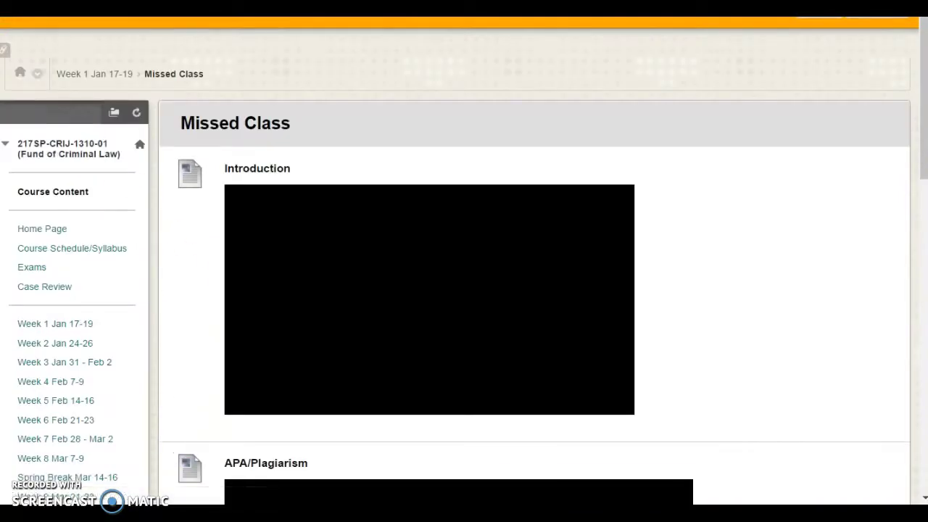
scroll(423, 286, "down", 1)
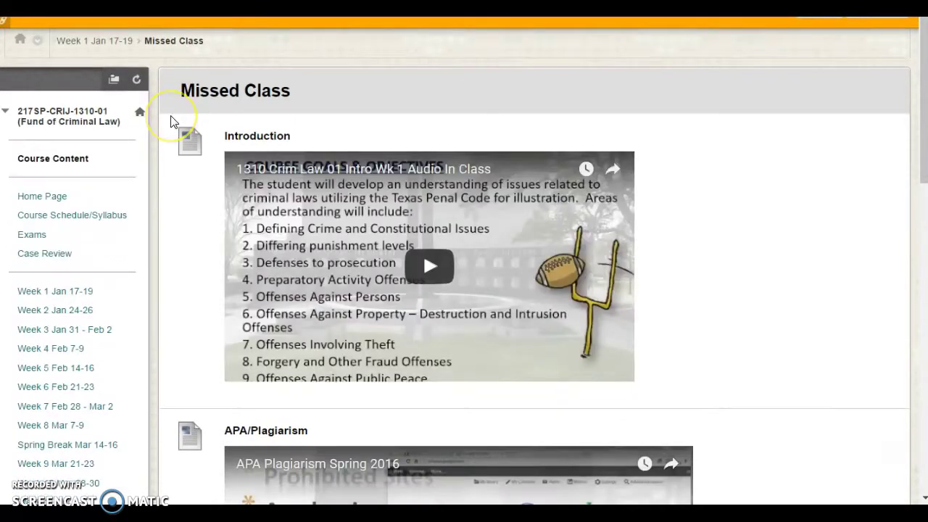
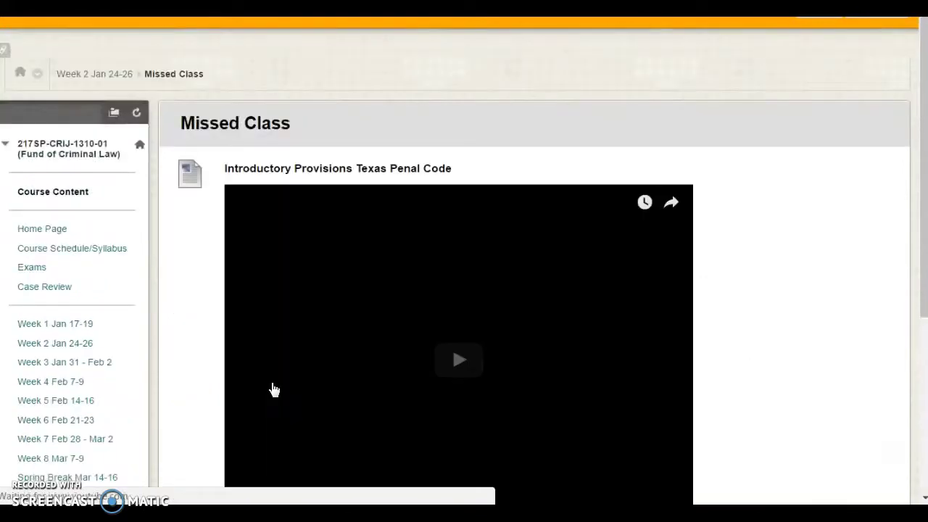
Look through the Week 2 Missed Class folder, from the Texas Penal Code video to the Jan 24 and Jan 26 make-up quizzes.
left_click(207, 386)
scroll(206, 387, "down", 3)
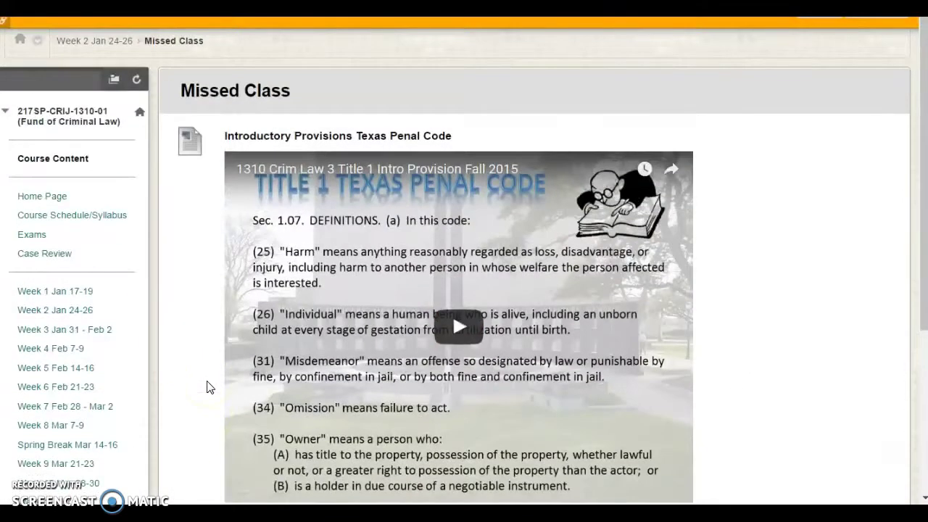
scroll(206, 386, "down", 4)
left_click(353, 371)
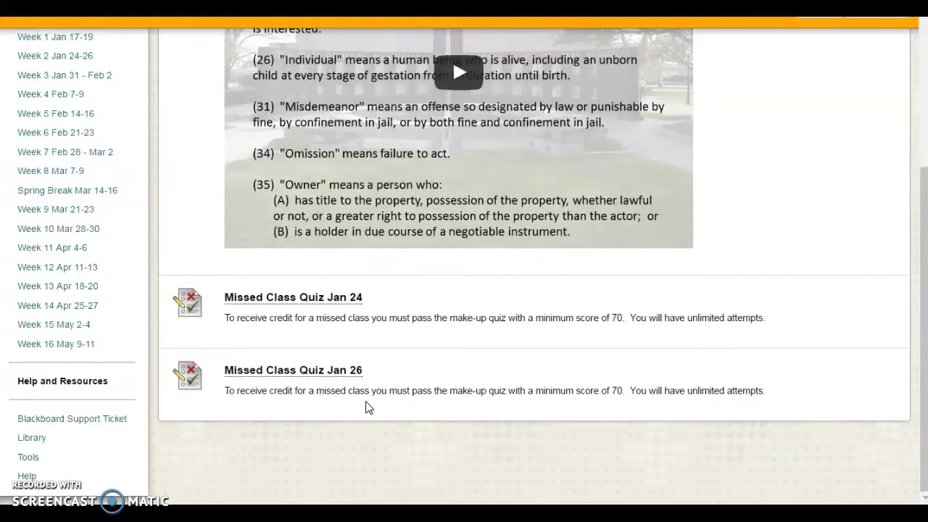
Open the Week 4 Feb 7-9 page and look over its weekly tasks and Quiz 5.
scroll(127, 377, "up", 3)
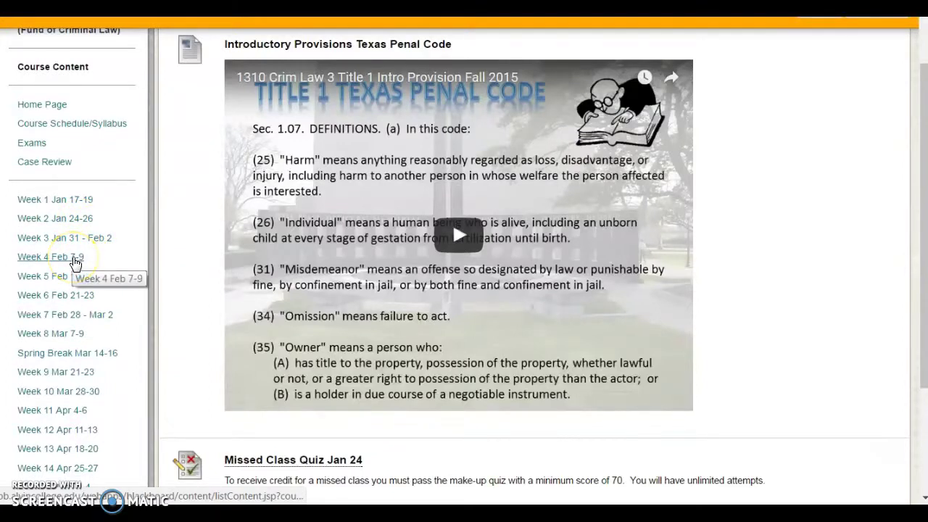
left_click(71, 259)
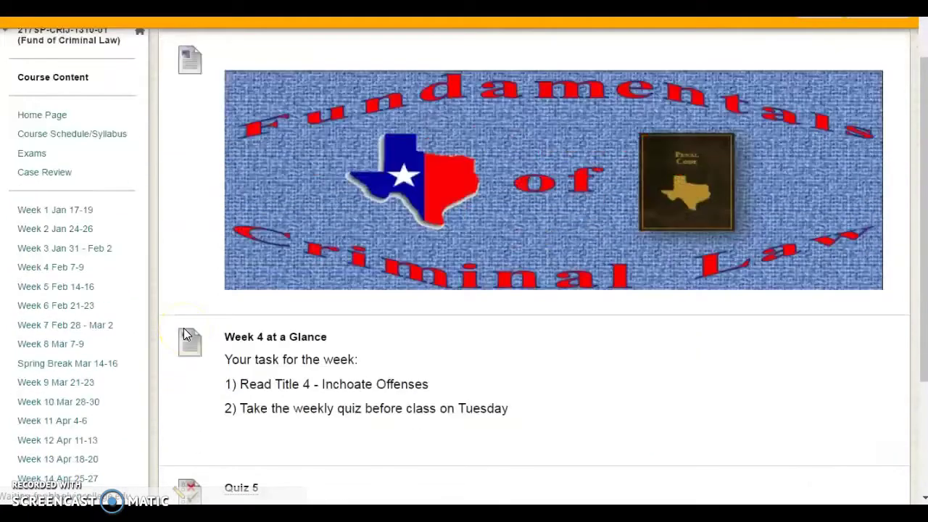
scroll(183, 333, "down", 2)
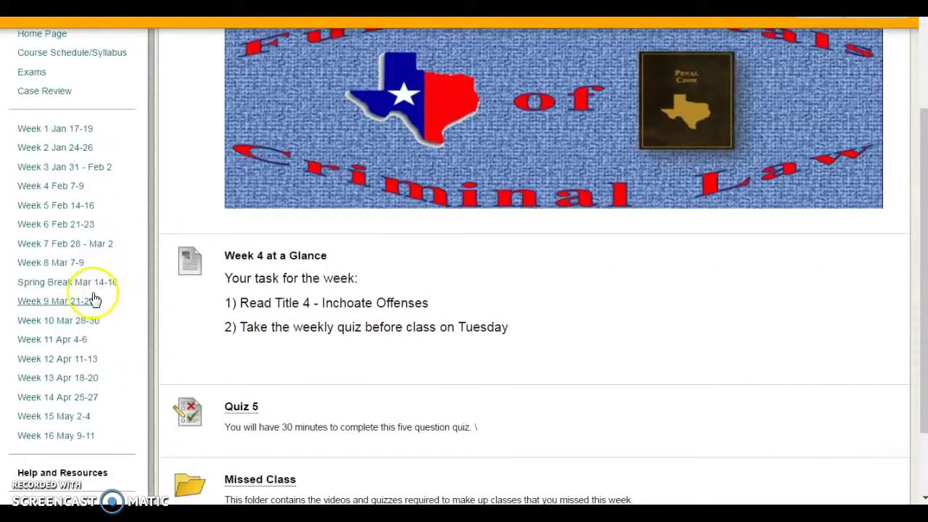
Open the Week 5 Feb 14-16 page and read its weekly tasks, the Exam 1 instructions and the Quiz 6 entry.
left_click(72, 209)
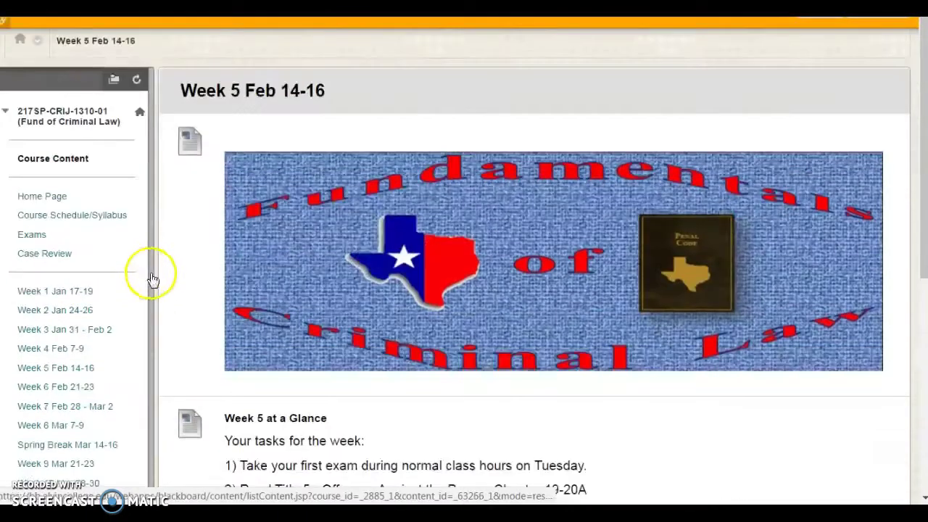
scroll(156, 283, "down", 3)
scroll(165, 290, "down", 1)
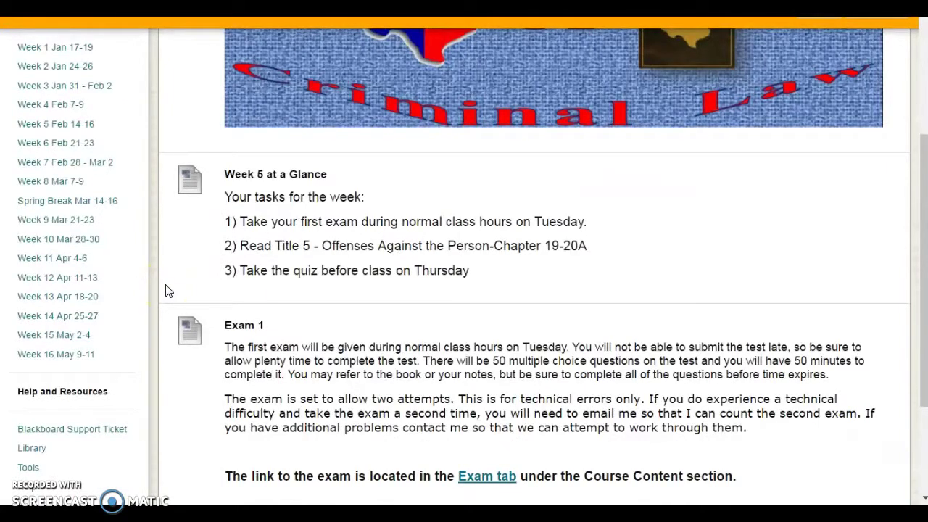
scroll(166, 290, "down", 3)
scroll(165, 290, "up", 3)
left_click(232, 285)
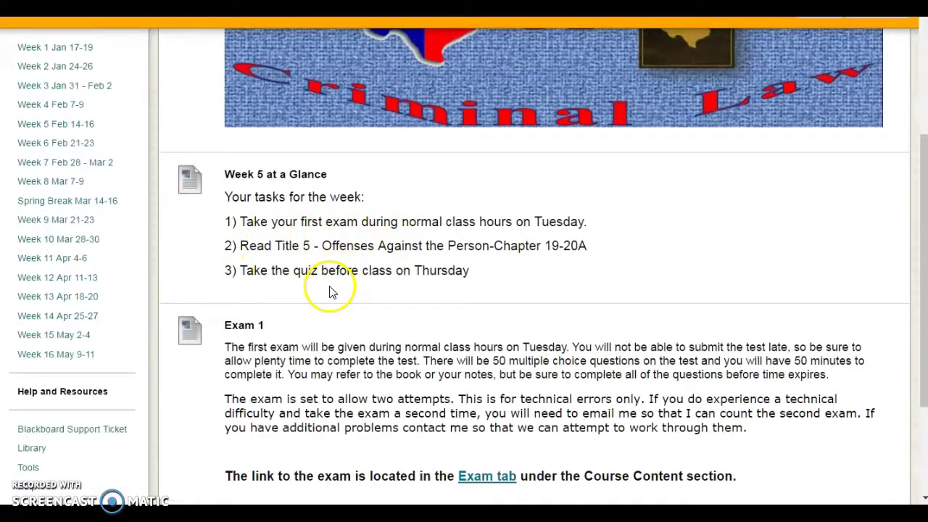
scroll(303, 311, "down", 3)
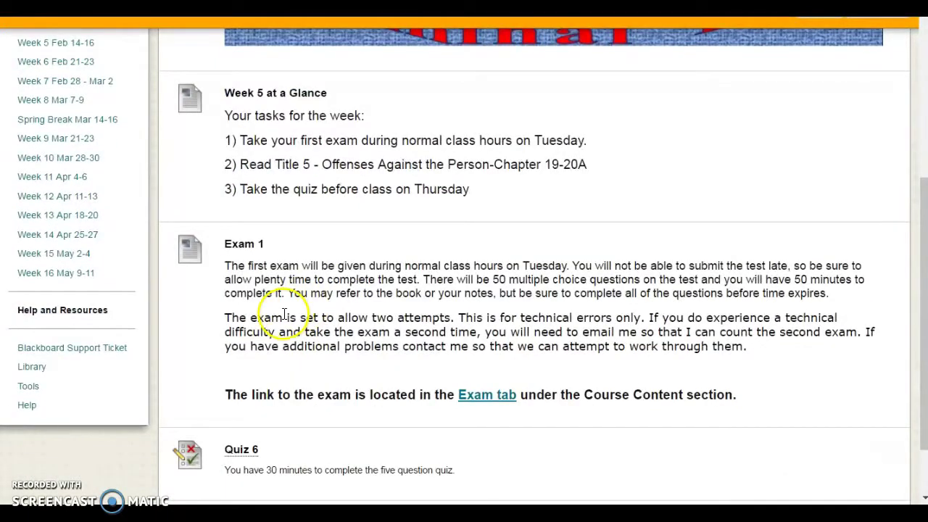
scroll(284, 314, "down", 3)
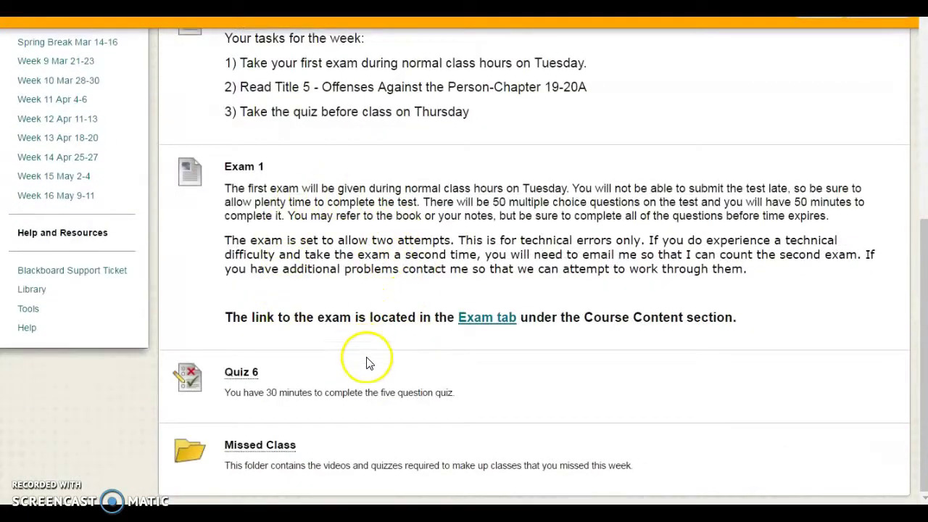
Follow the Exam tab link in the Exam 1 instructions and read the Exam Schedule and its rules.
left_click(488, 319)
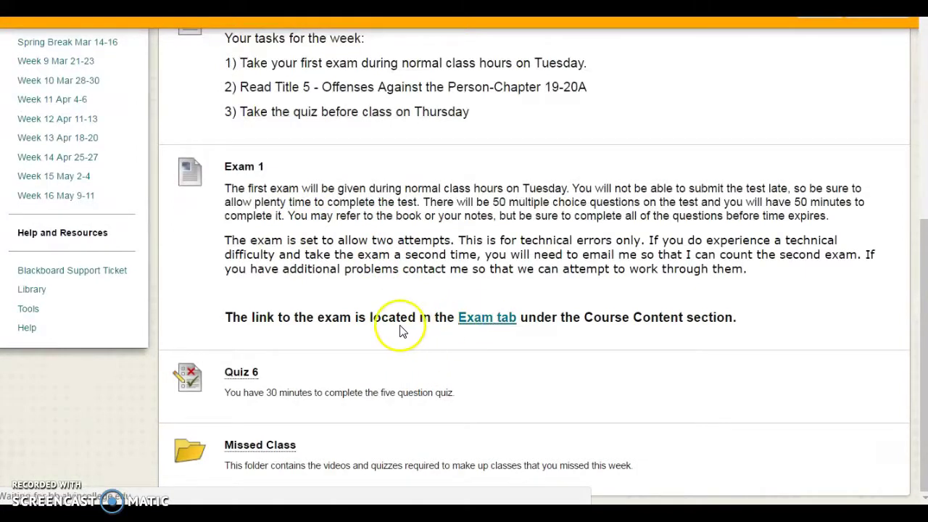
scroll(306, 396, "down", 4)
scroll(306, 396, "down", 3)
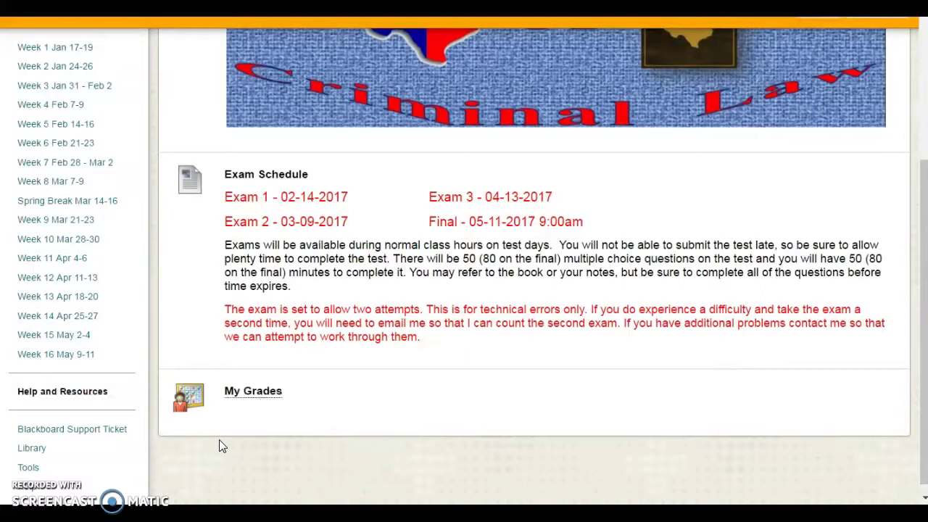
Return to the Week 1 Jan 17-19 page, open the Practice Test and begin it.
scroll(130, 319, "up", 2)
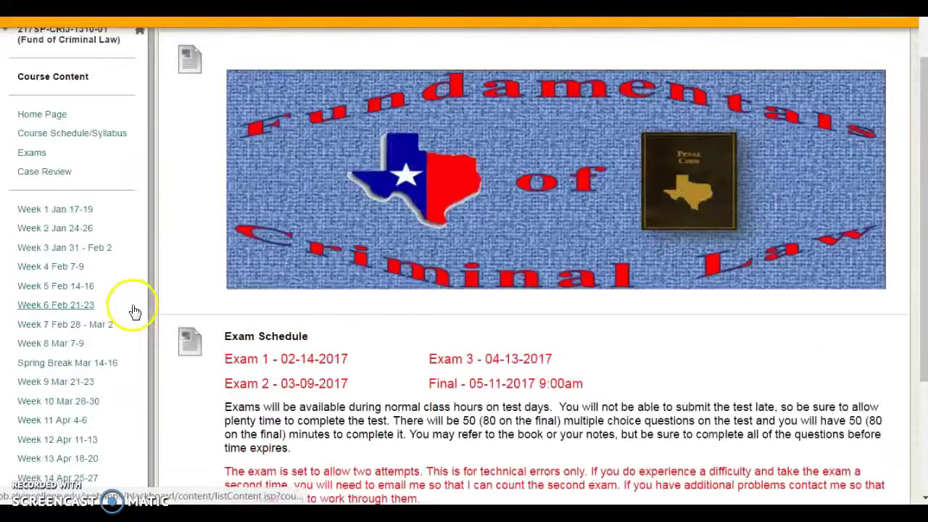
left_click(65, 212)
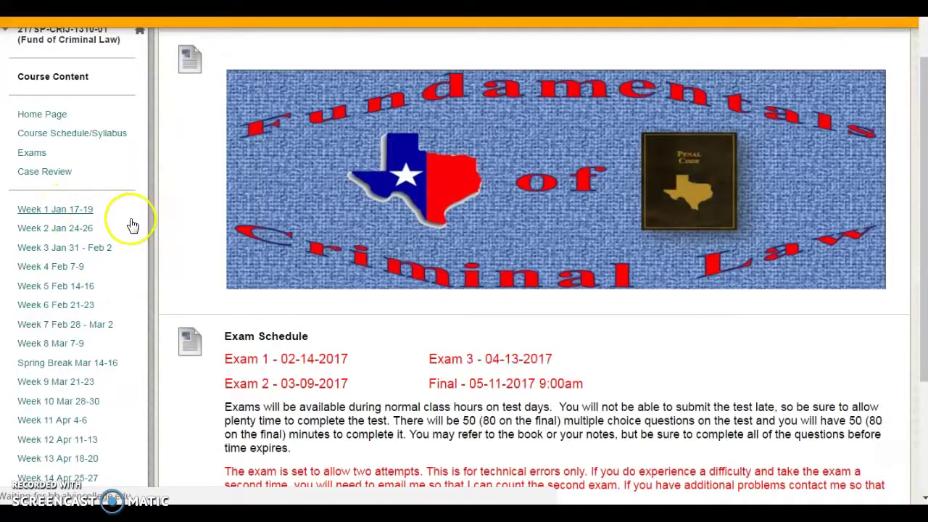
scroll(285, 290, "down", 3)
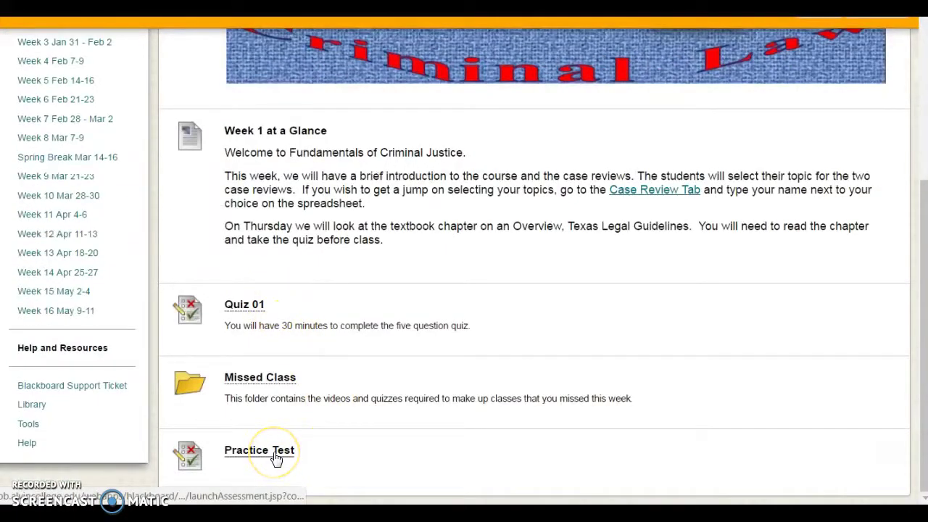
left_click(339, 462)
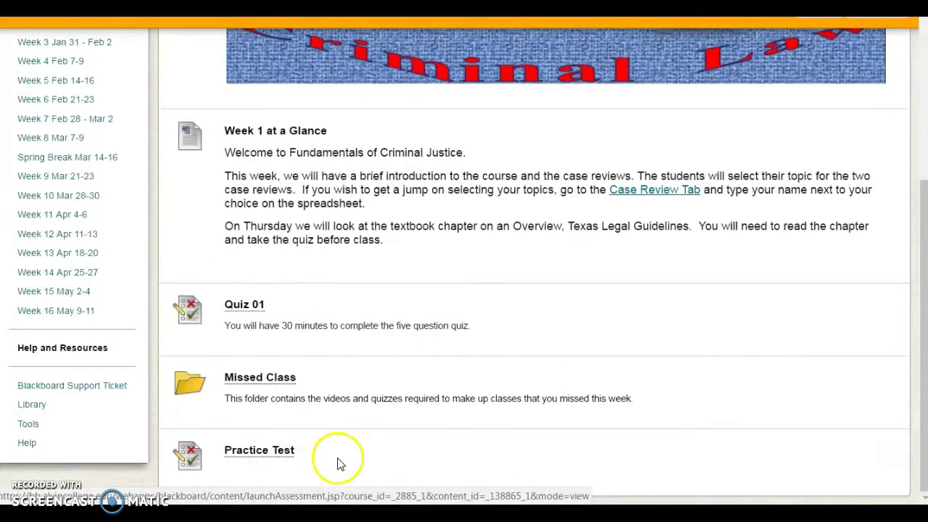
left_click(268, 454)
left_click(269, 454)
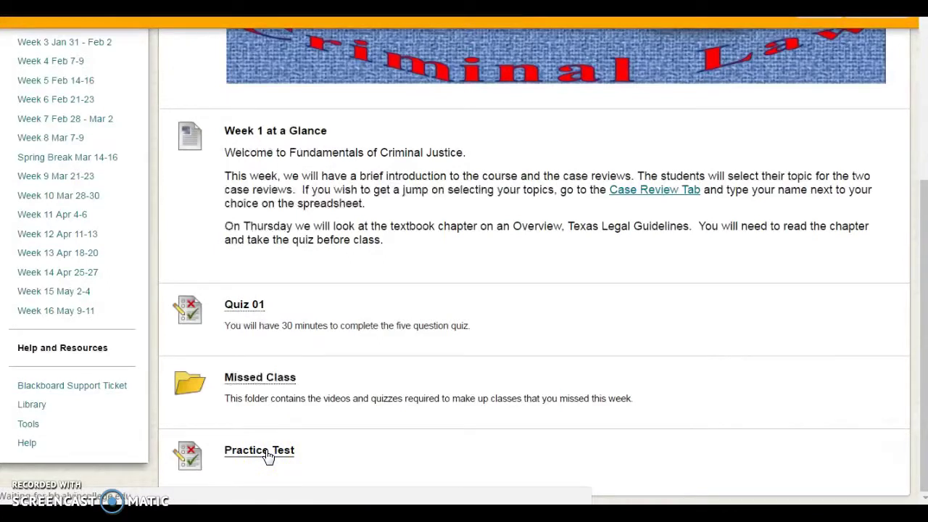
scroll(304, 427, "down", 3)
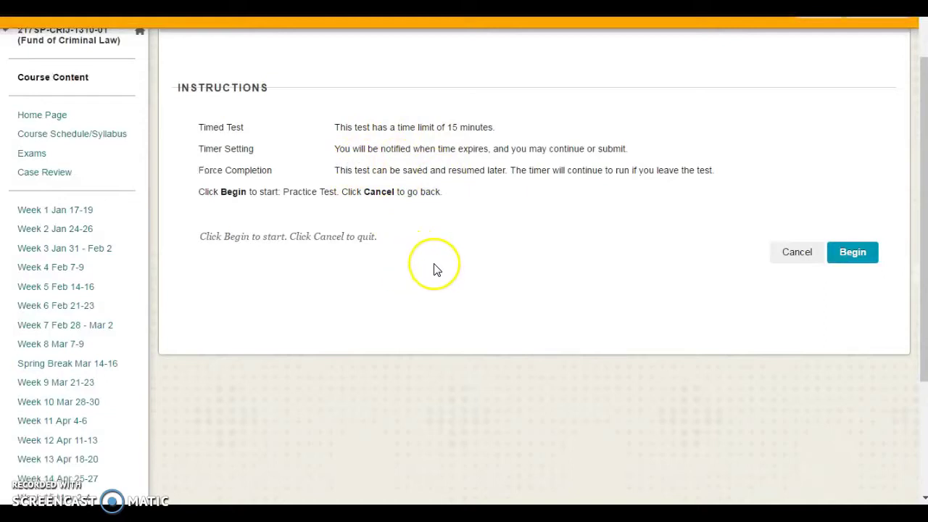
left_click(854, 258)
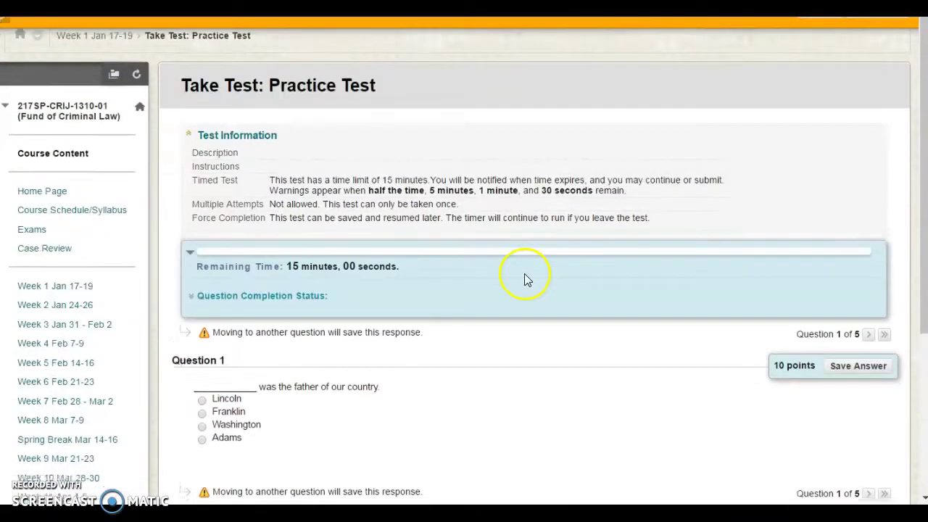
Answer Question 1 of the Practice Test with Washington and advance through Question 2 to Question 3.
scroll(524, 278, "down", 2)
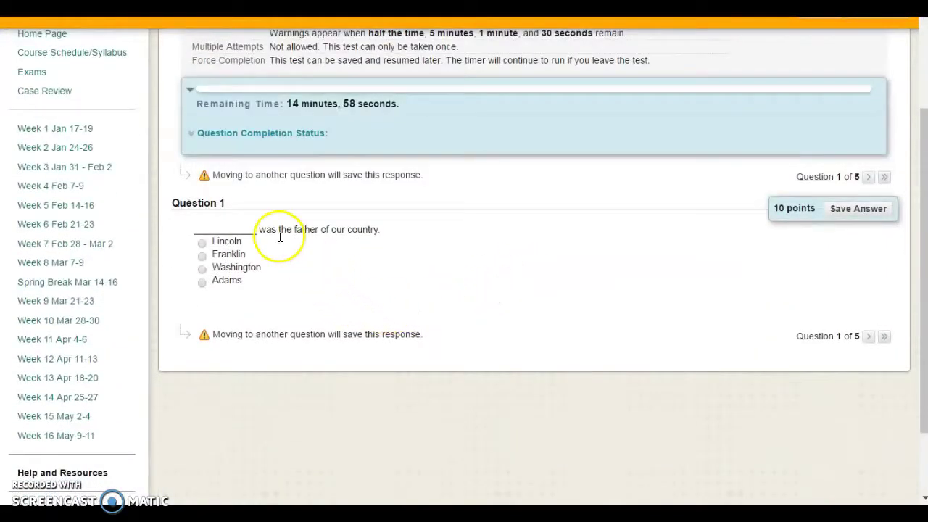
left_click(202, 269)
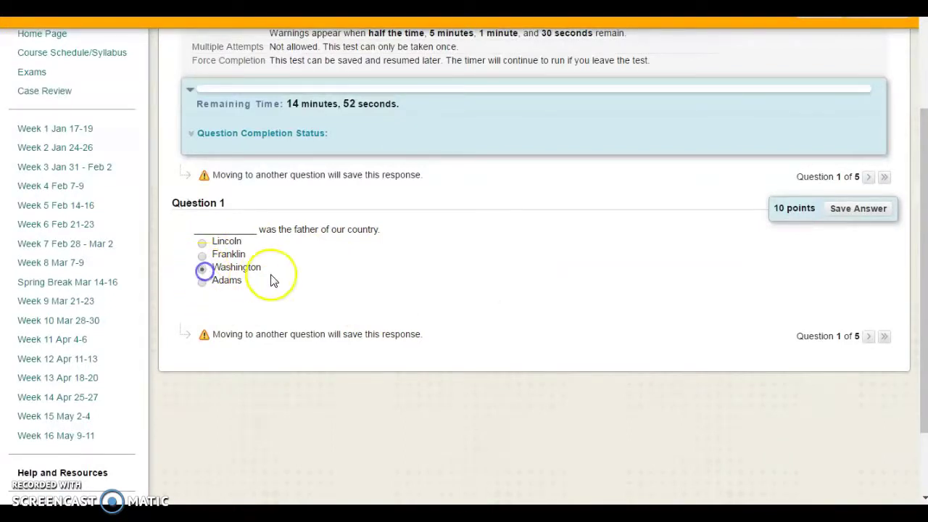
left_click(869, 178)
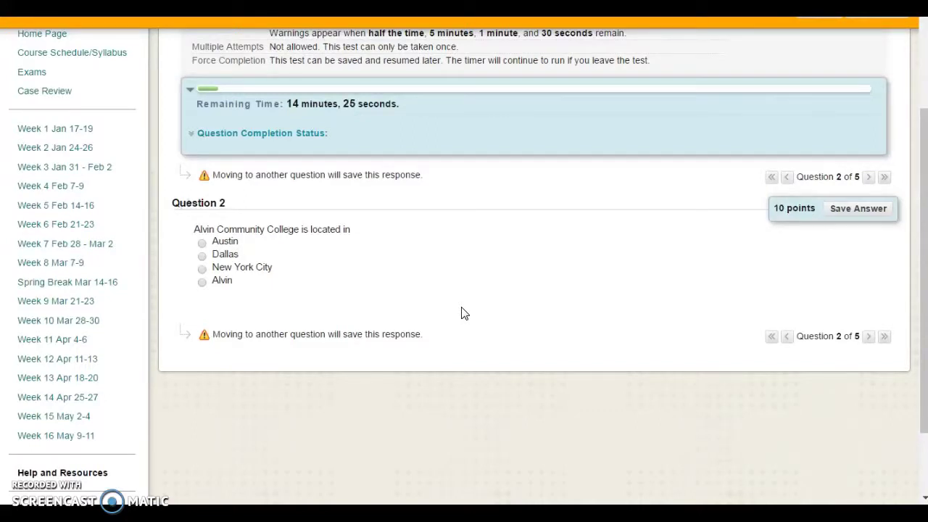
left_click(867, 177)
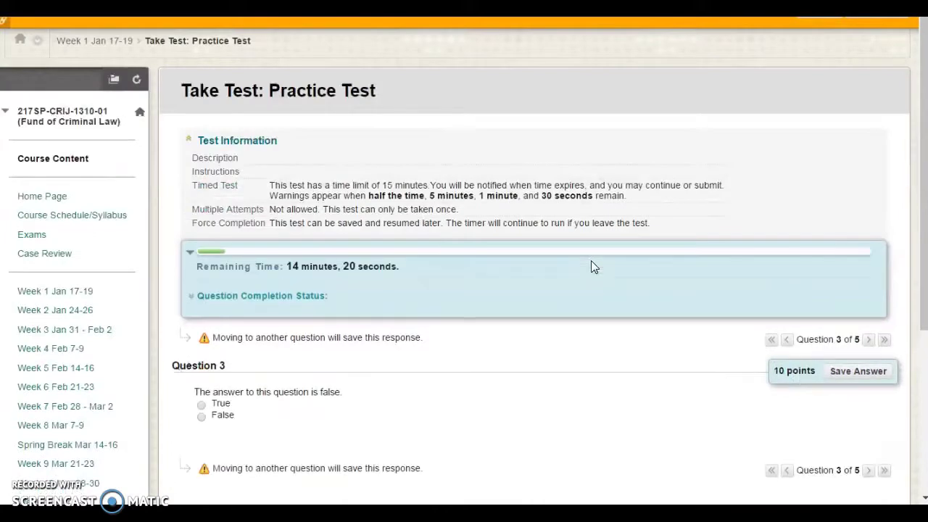
Answer Question 3 with False and Question 4 with Two, advancing to Question 5.
scroll(617, 297, "down", 2)
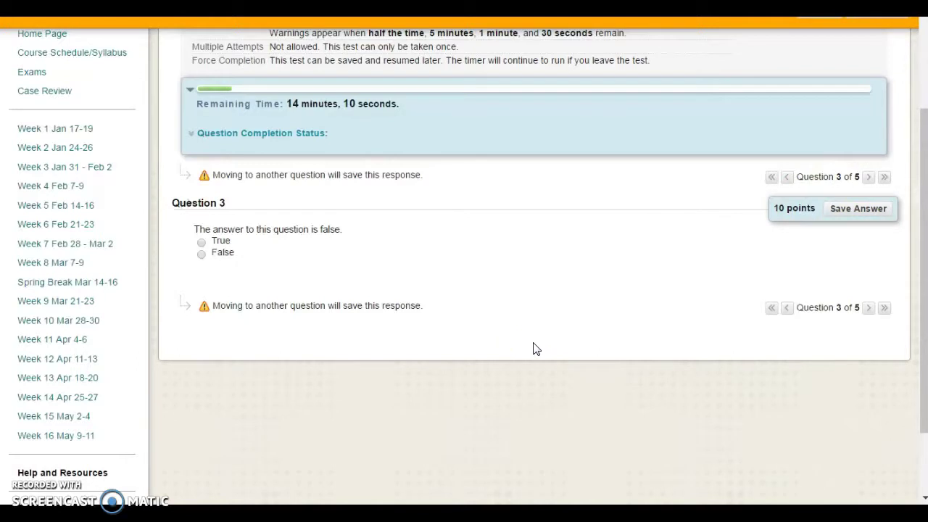
left_click(201, 254)
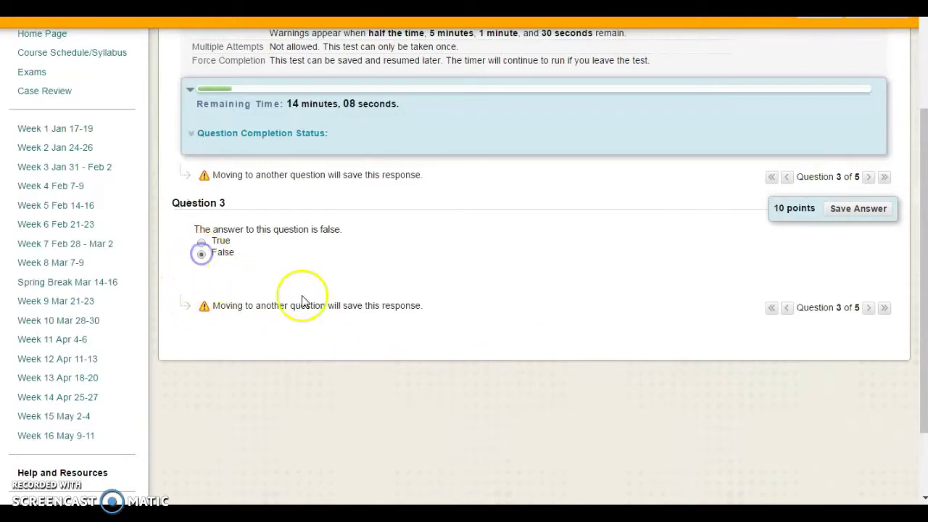
left_click(868, 177)
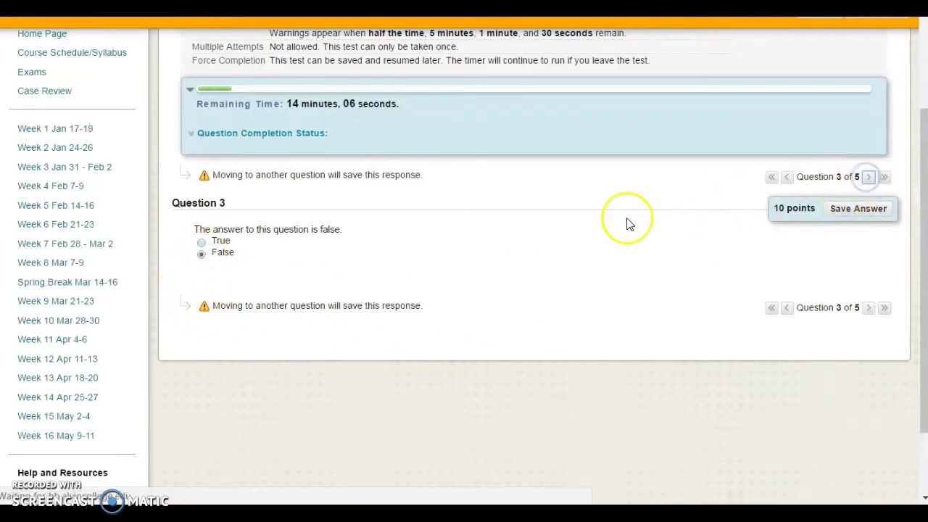
scroll(536, 250, "down", 2)
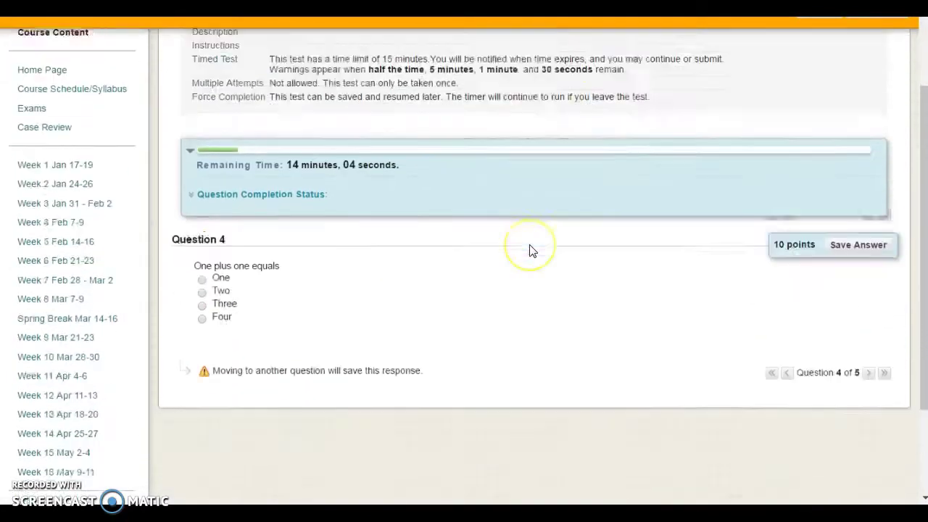
scroll(529, 249, "down", 1)
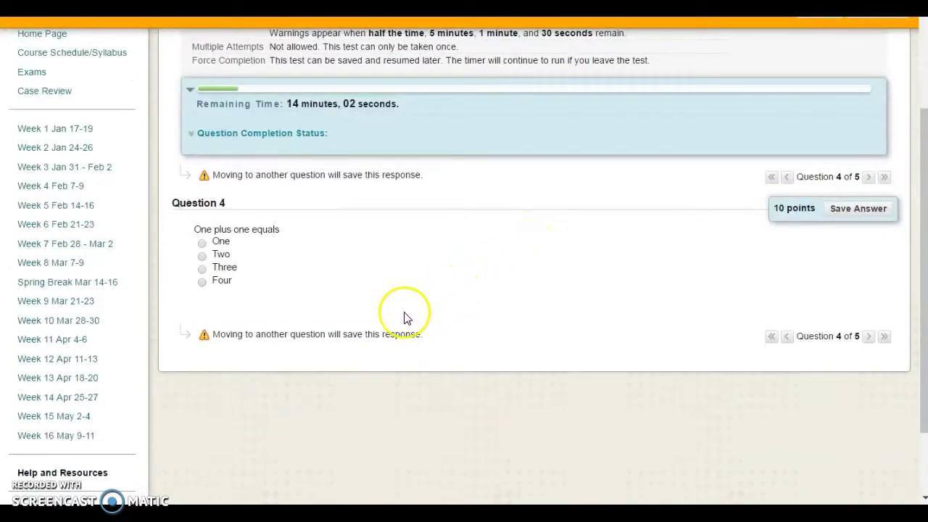
left_click(202, 255)
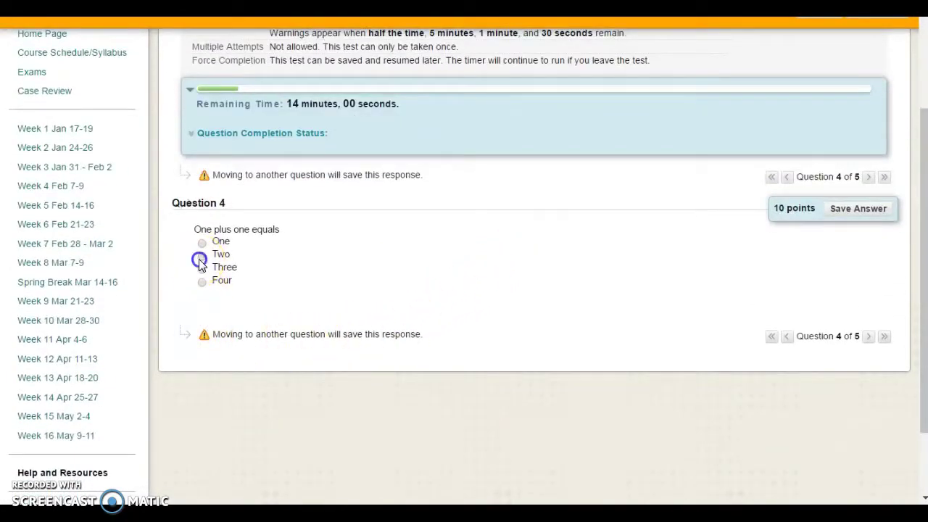
left_click(867, 177)
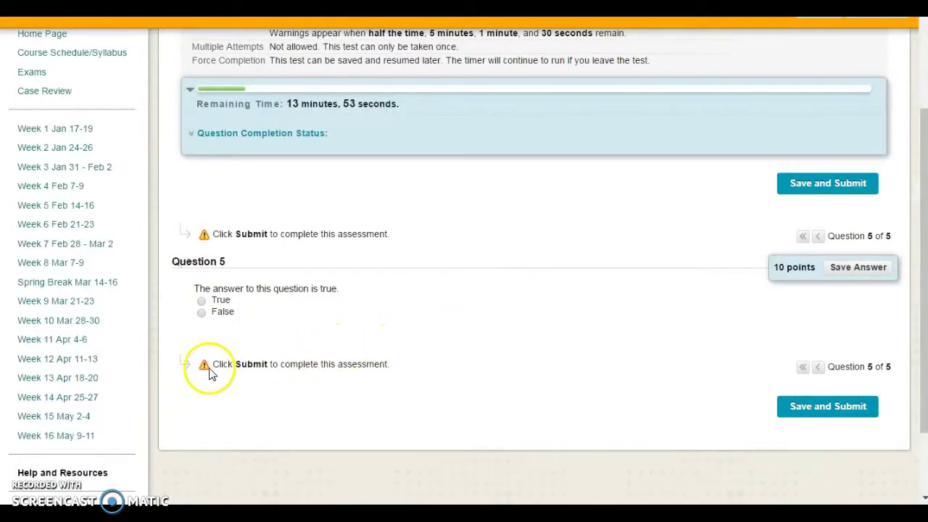
Answer Question 5 with True, and try to submit the Practice Test but return to it without submitting.
left_click(201, 300)
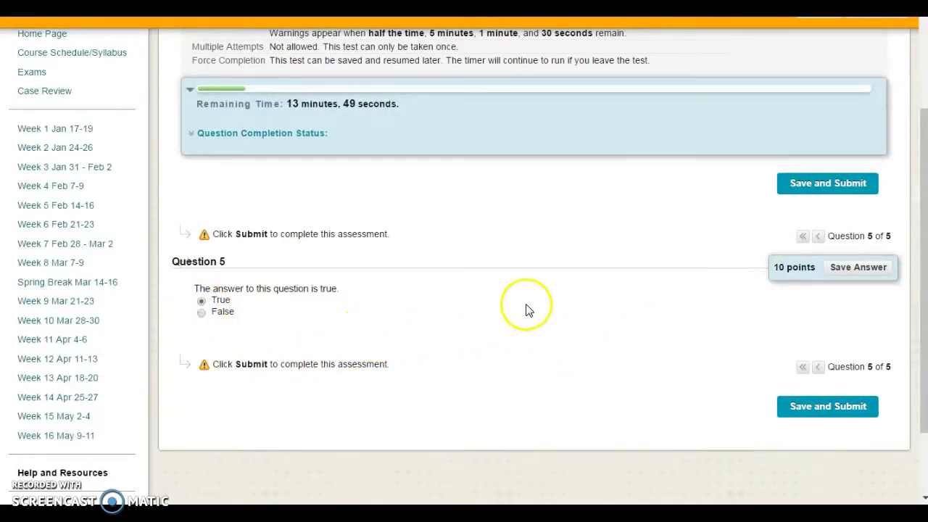
left_click(814, 187)
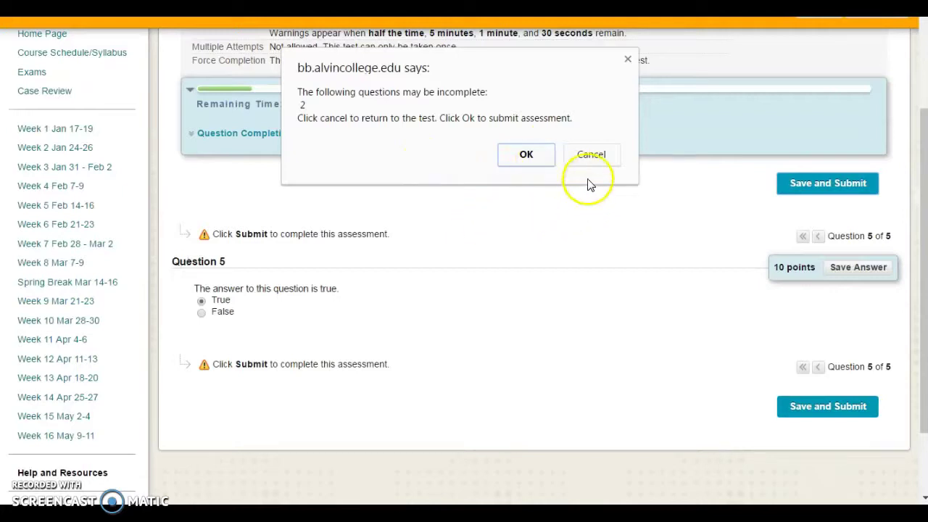
left_click(592, 155)
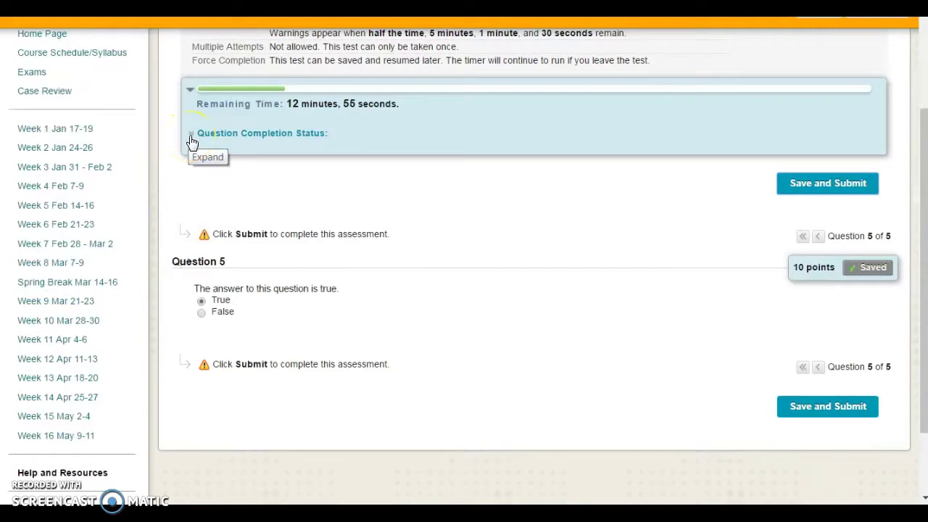
Expand the Question Completion Status, go to the skipped Question 2, and answer it with Alvin, saving the response.
left_click(192, 150)
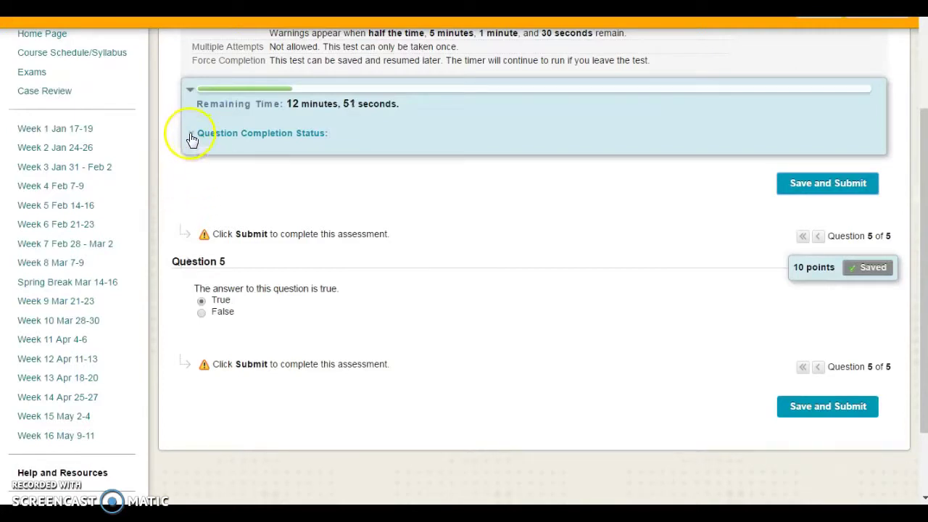
left_click(191, 137)
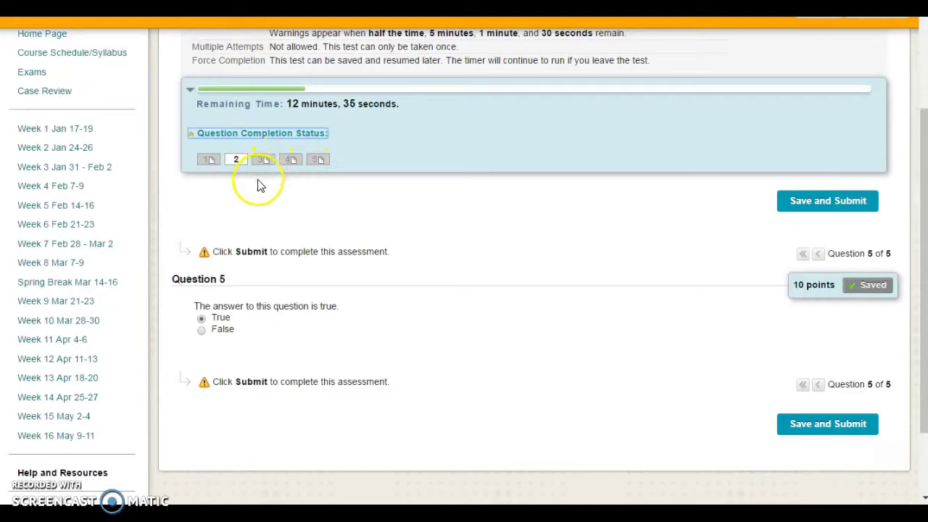
left_click(238, 161)
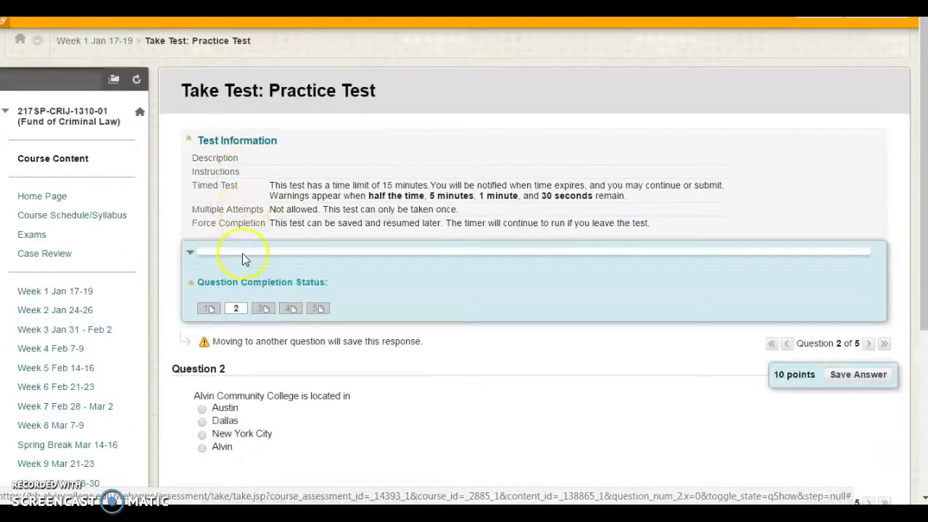
scroll(218, 327, "down", 3)
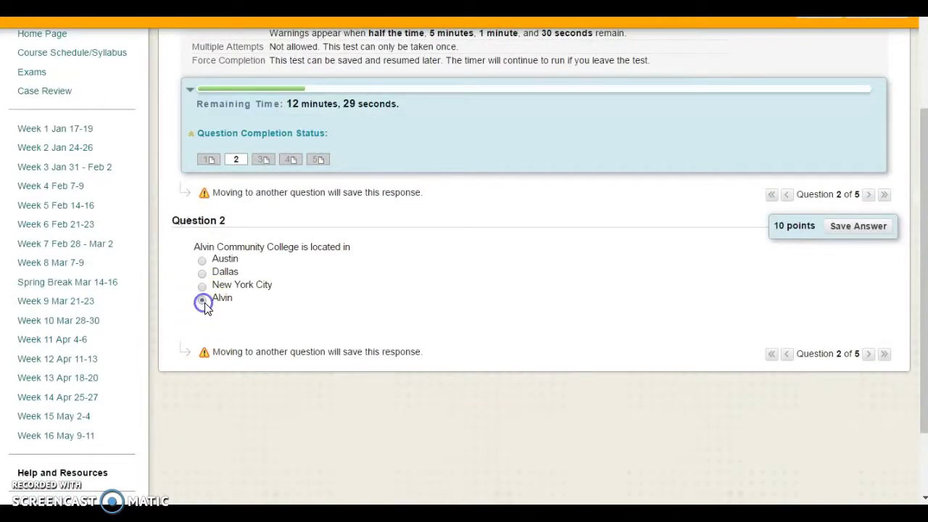
left_click(869, 201)
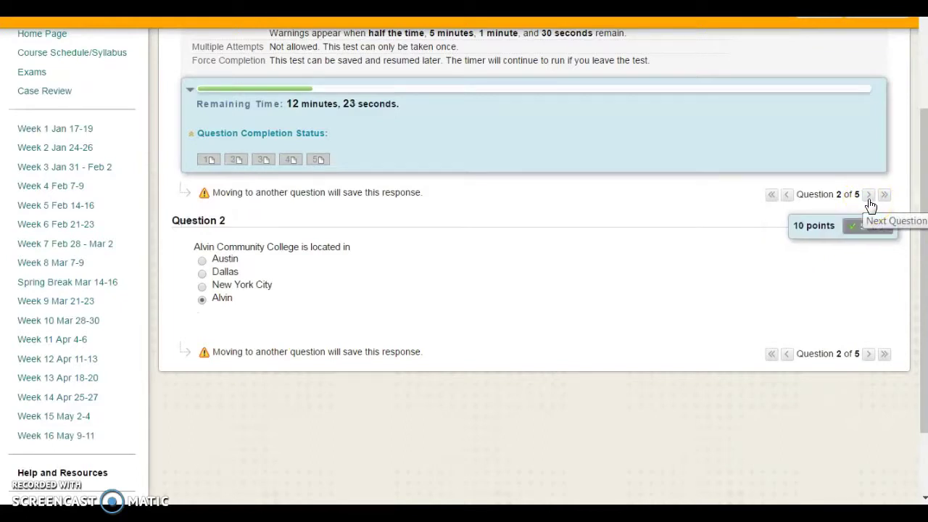
Go to the last question of the Practice Test, save and submit the test, and confirm the submission.
left_click(885, 201)
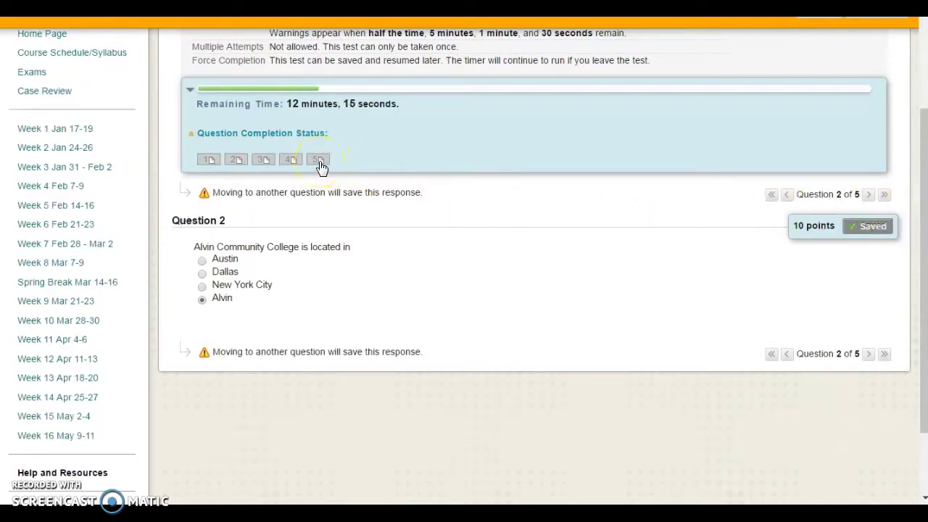
left_click(885, 197)
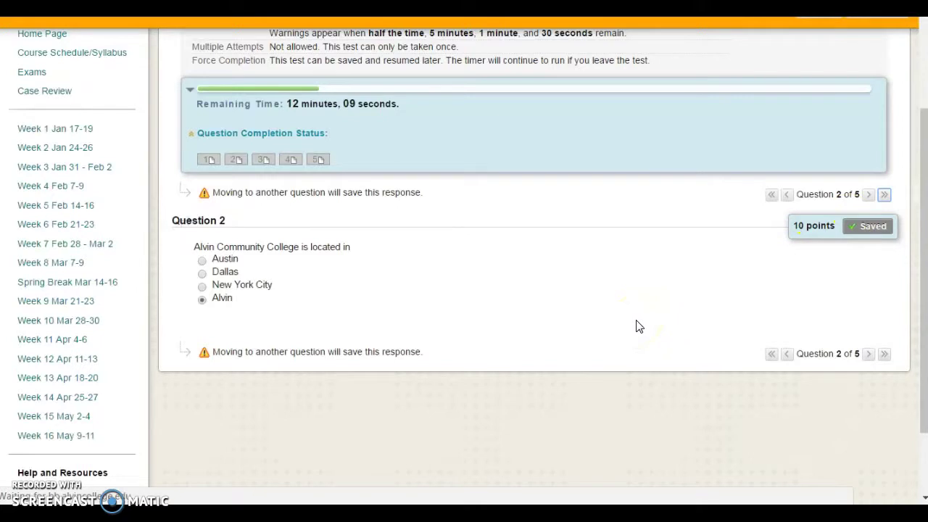
scroll(624, 320, "down", 4)
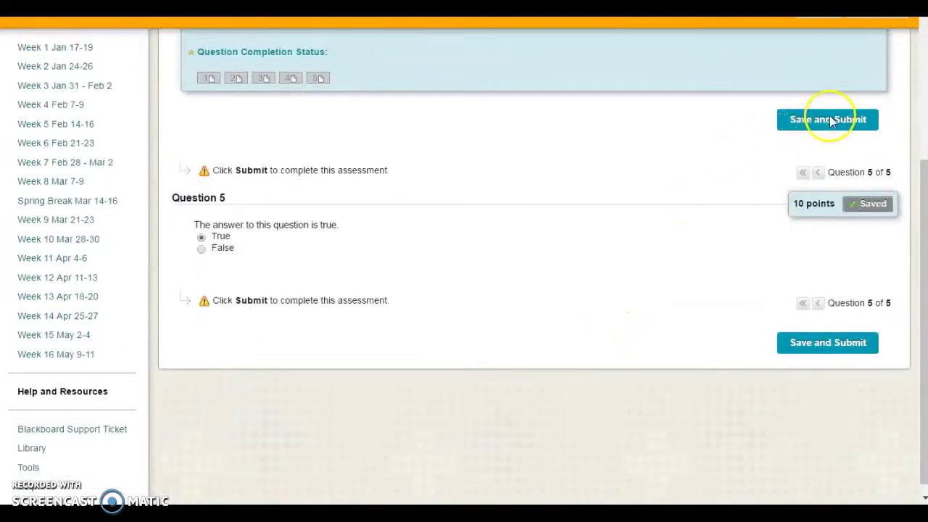
left_click(831, 121)
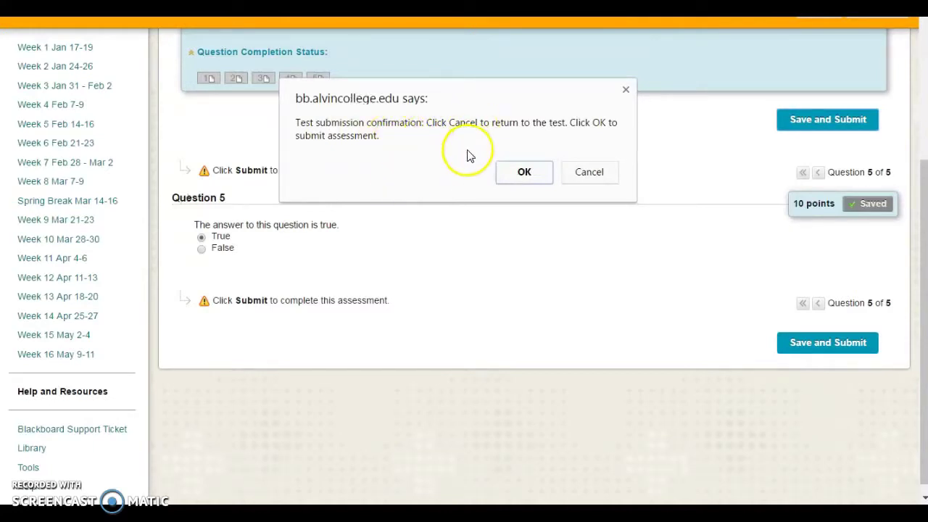
left_click(529, 178)
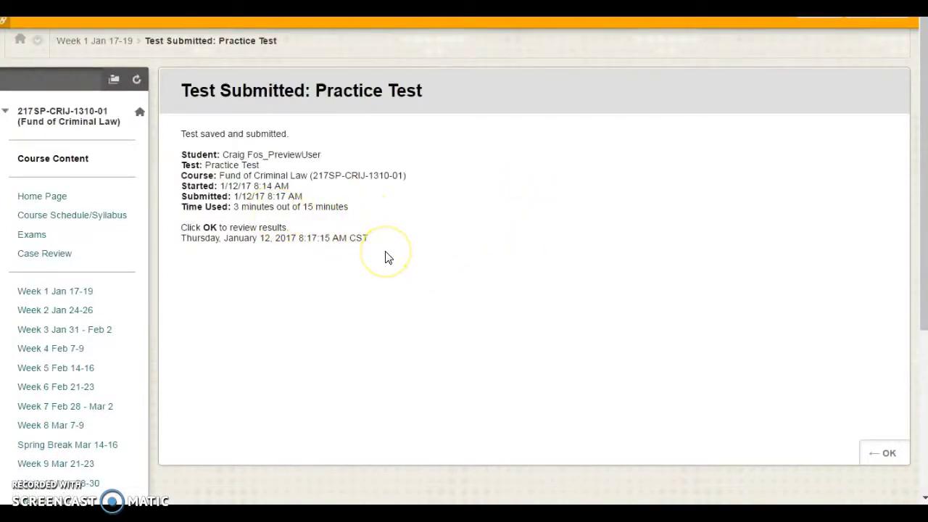
Open the Practice Test submission review and examine the attempt score, elapsed time and points for each question.
scroll(387, 258, "down", 4)
left_click(889, 202)
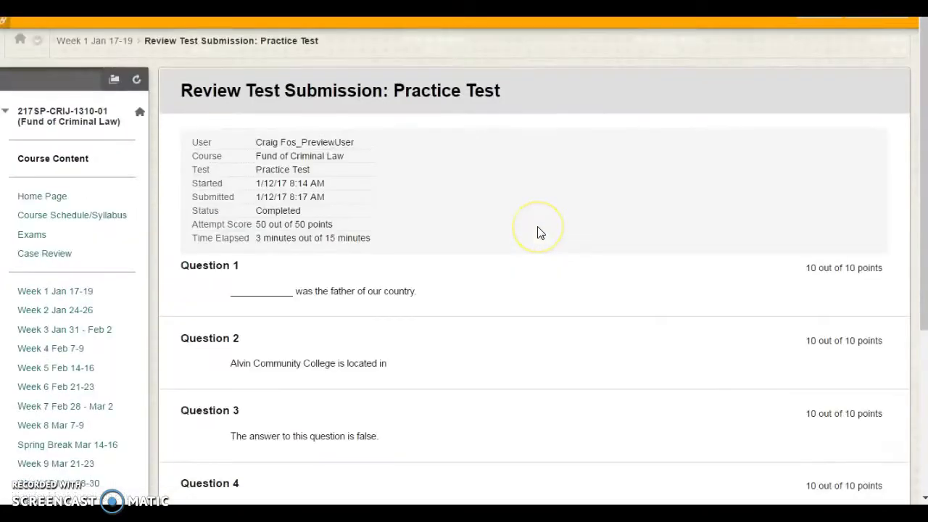
scroll(537, 232, "down", 1)
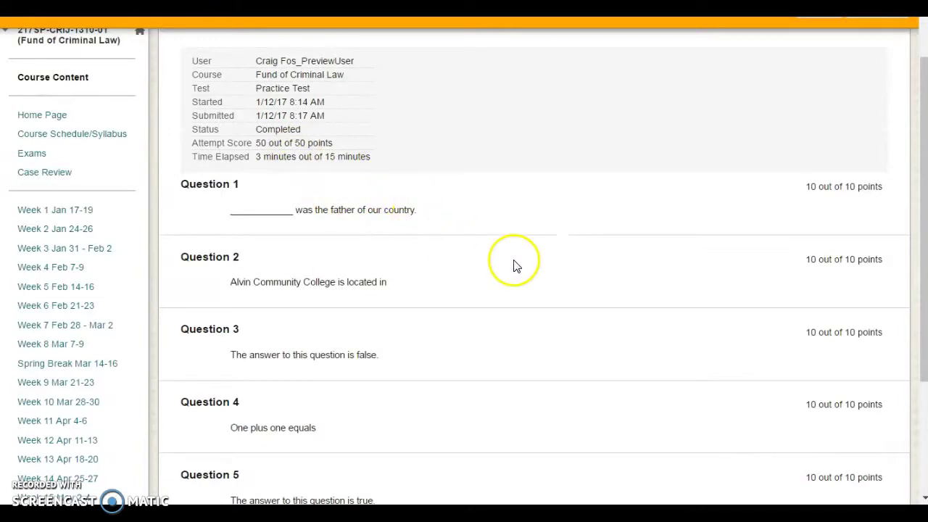
scroll(519, 263, "down", 2)
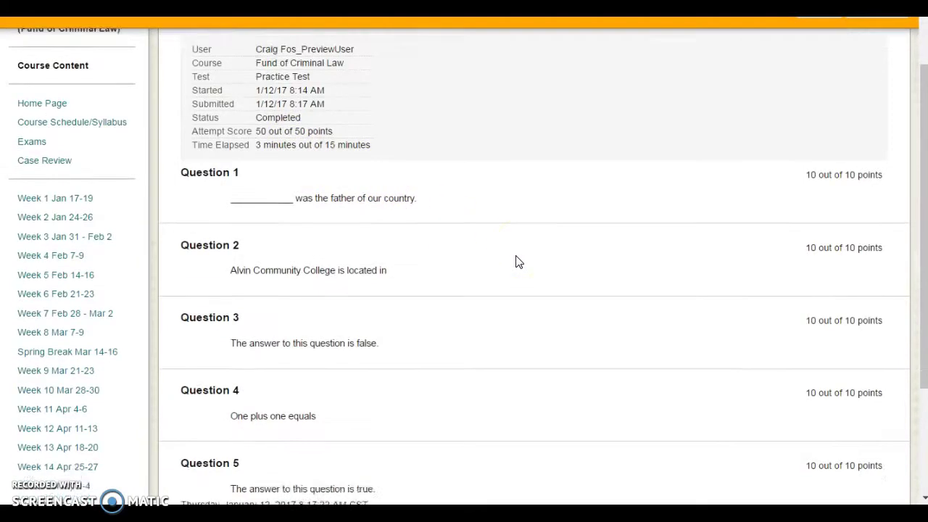
scroll(519, 262, "up", 1)
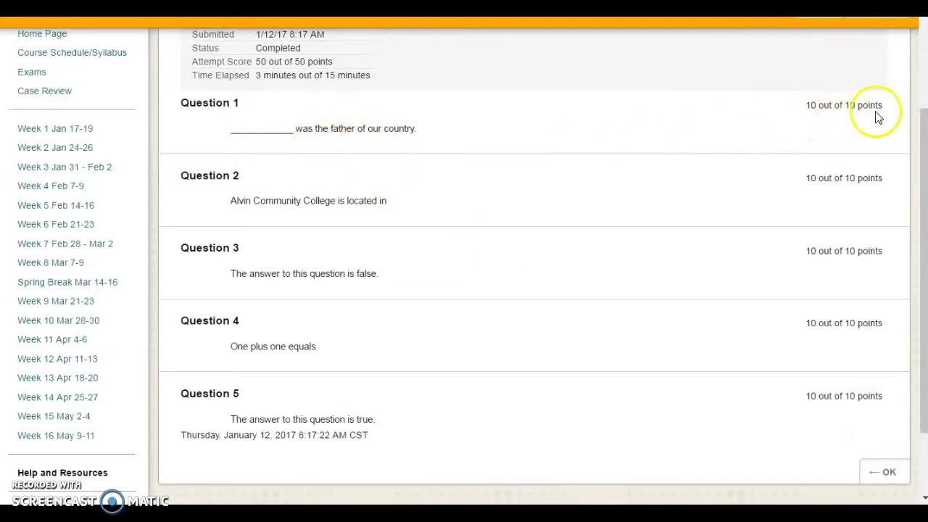
scroll(834, 174, "down", 1)
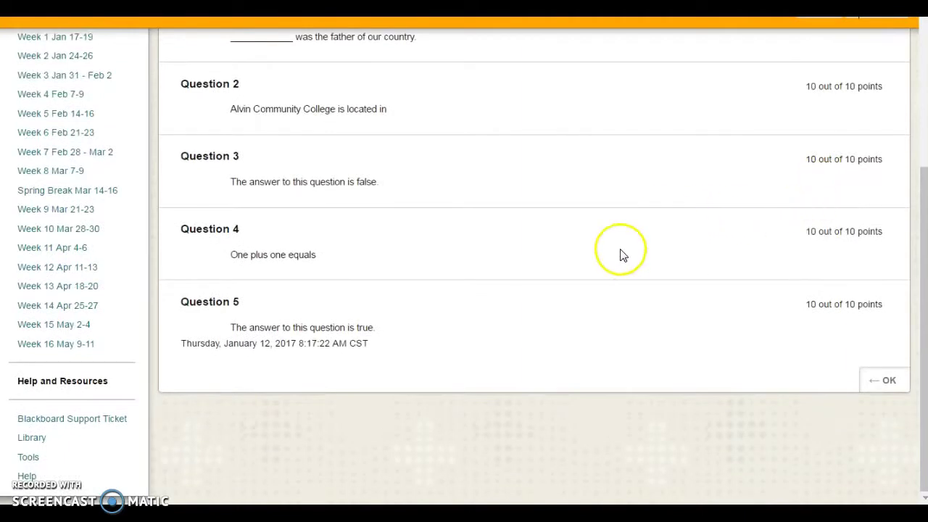
scroll(619, 260, "up", 3)
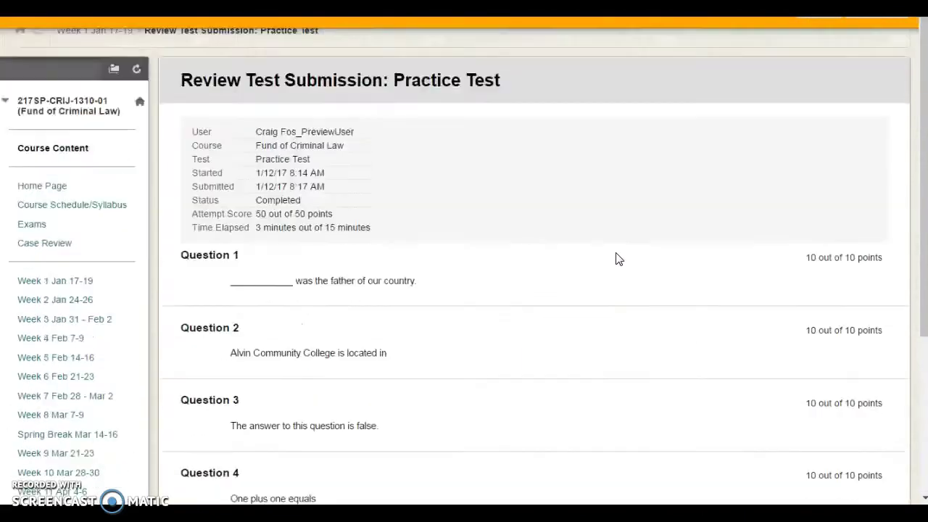
scroll(618, 260, "down", 1)
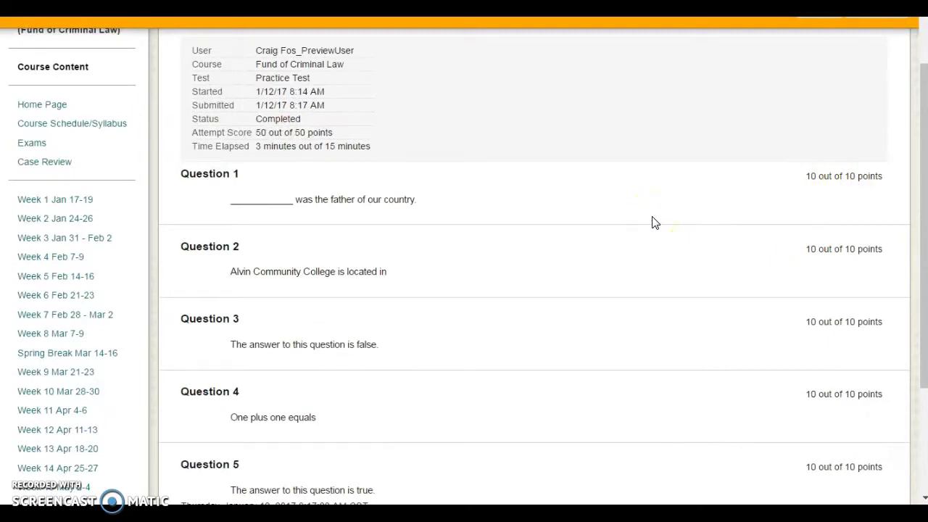
scroll(654, 223, "down", 2)
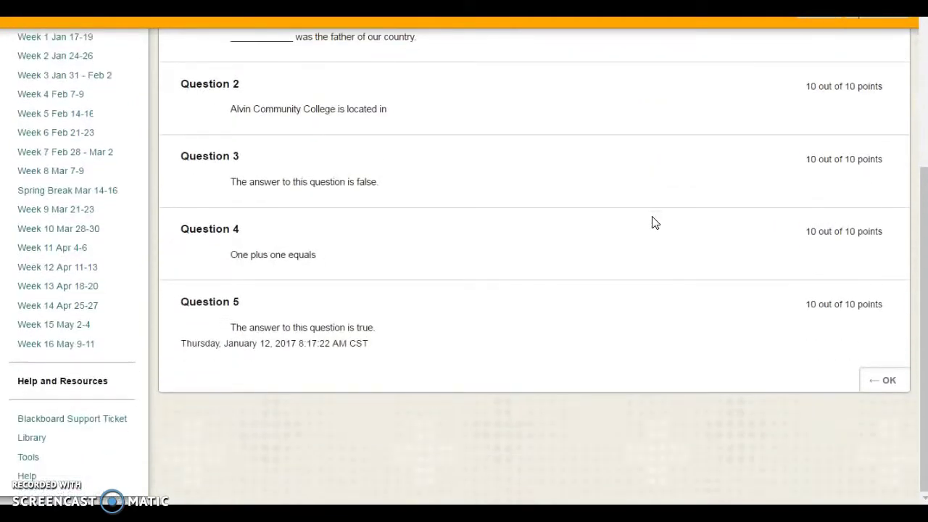
scroll(655, 222, "up", 3)
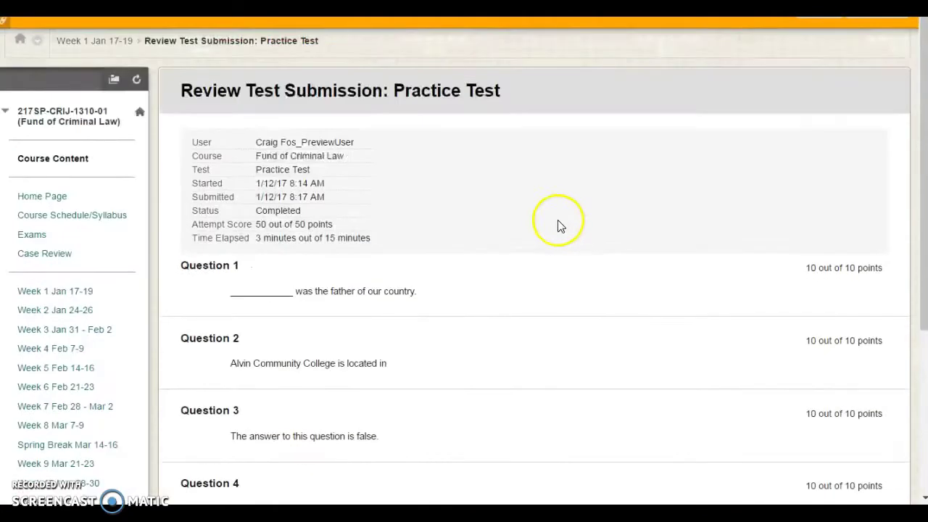
scroll(597, 232, "down", 3)
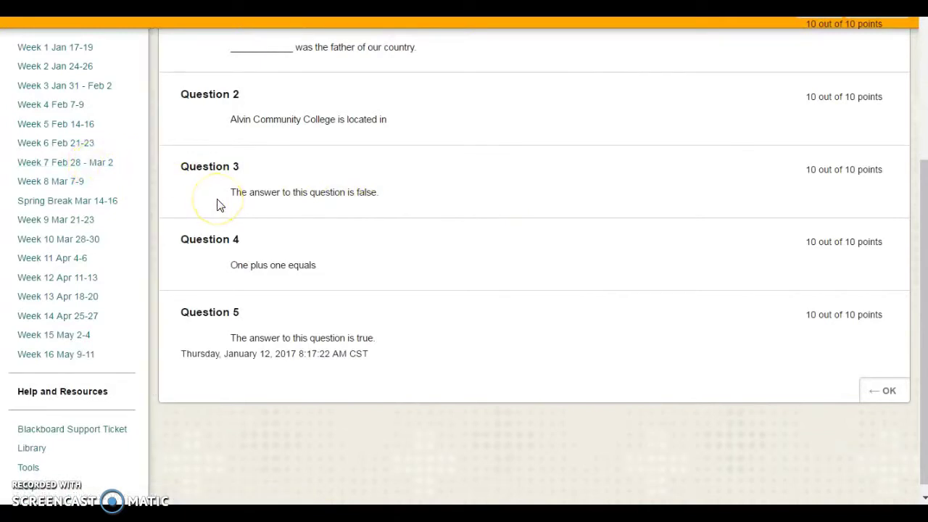
scroll(256, 207, "up", 3)
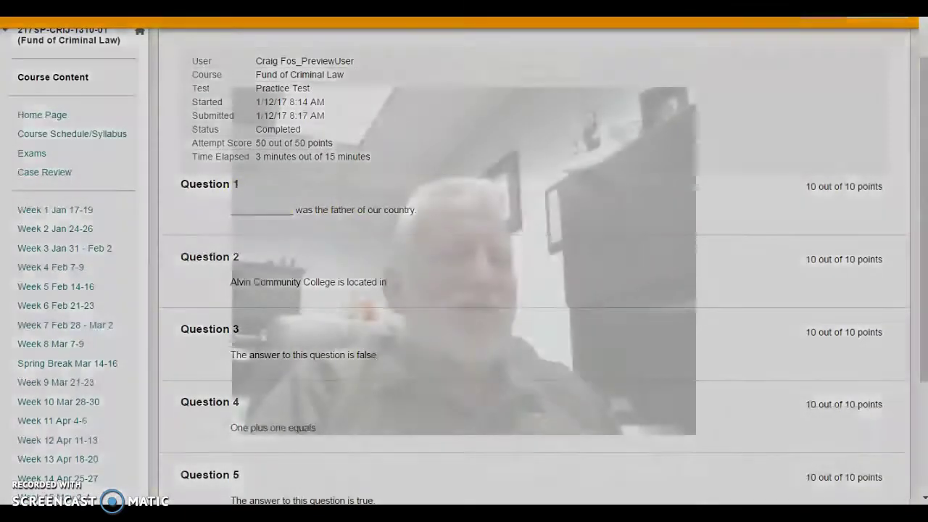